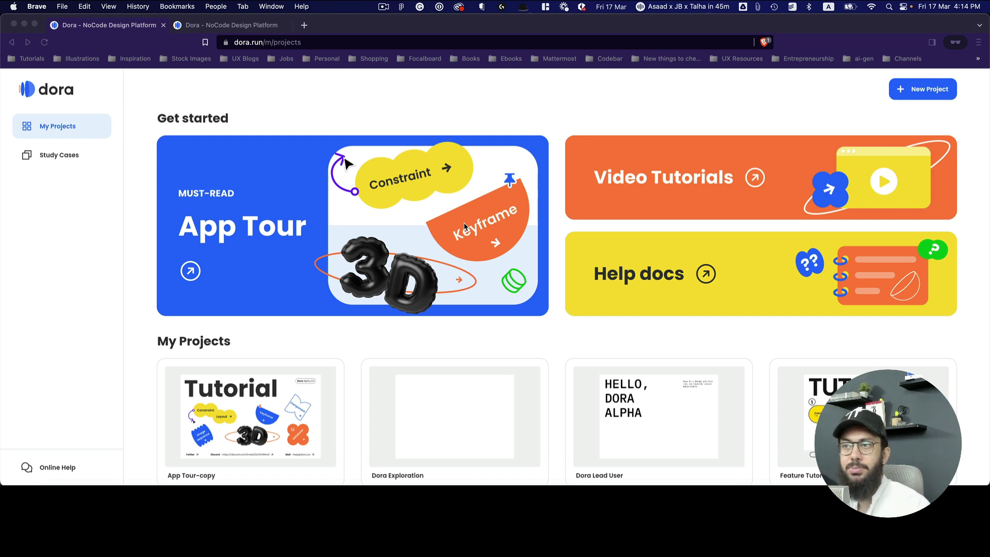
Open the App Tour project and look over the Make A Scroll Animation section of its Keyframe page
click(339, 124)
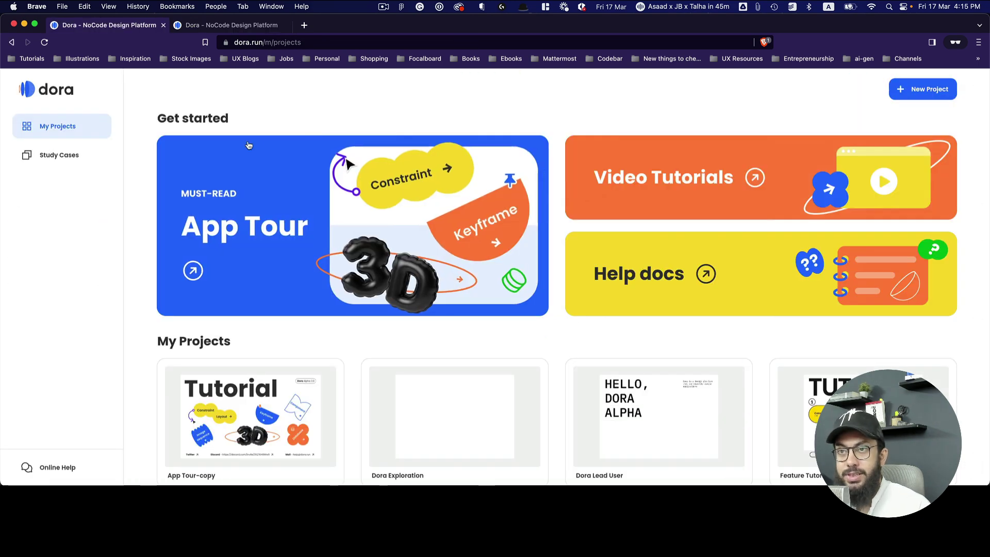
click(194, 236)
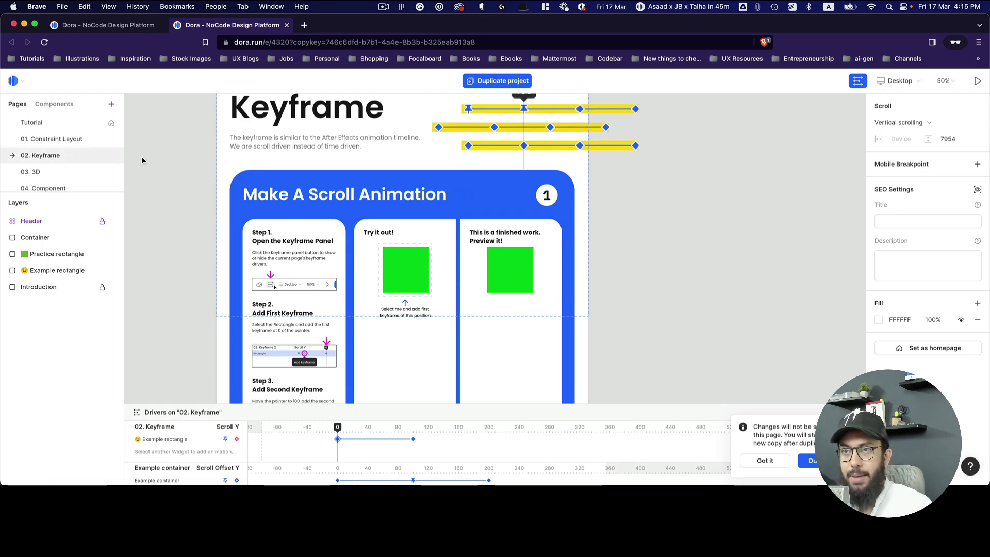
scroll(138, 159, left, 2)
scroll(349, 282, up, 3)
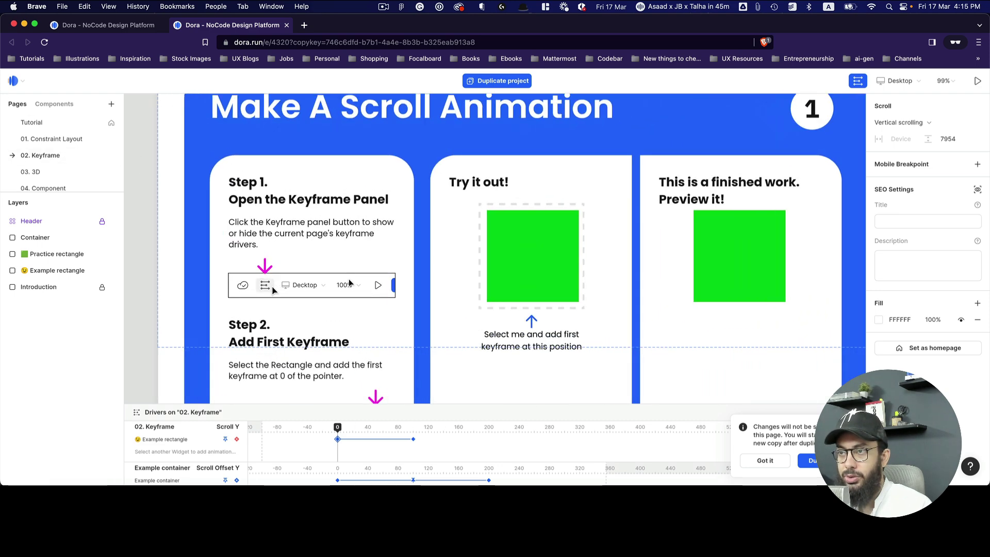
scroll(348, 277, down, 3)
scroll(347, 276, up, 8)
scroll(348, 278, down, 5)
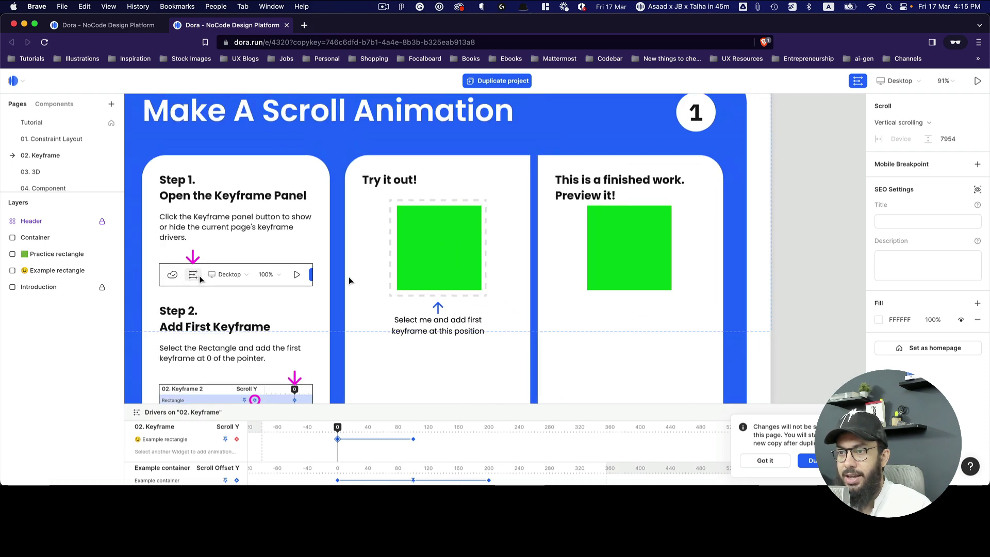
Examine the Scroll Y timeline by scrubbing its playhead, and look at the component list and the keyframe drivers panel
drag(338, 428, 304, 428)
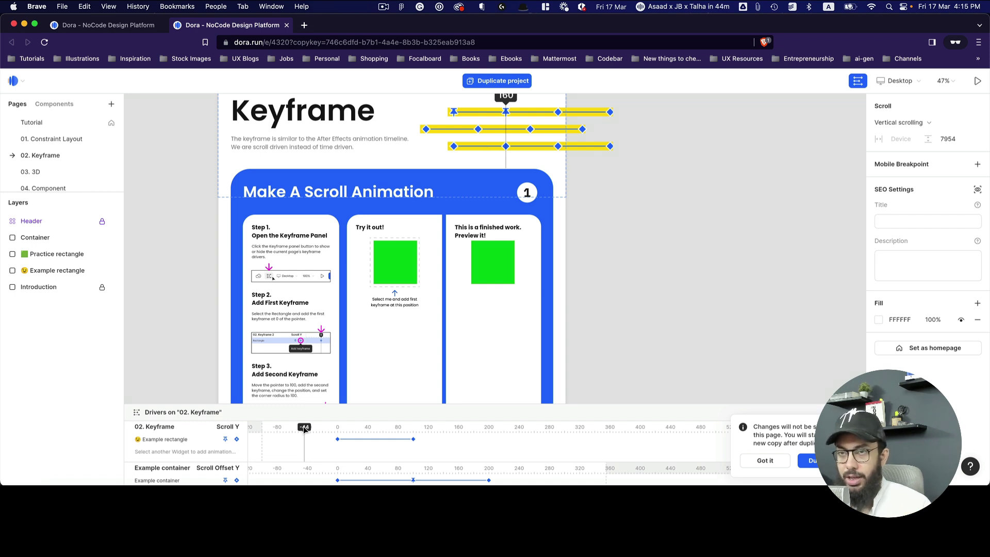
drag(304, 429, 337, 428)
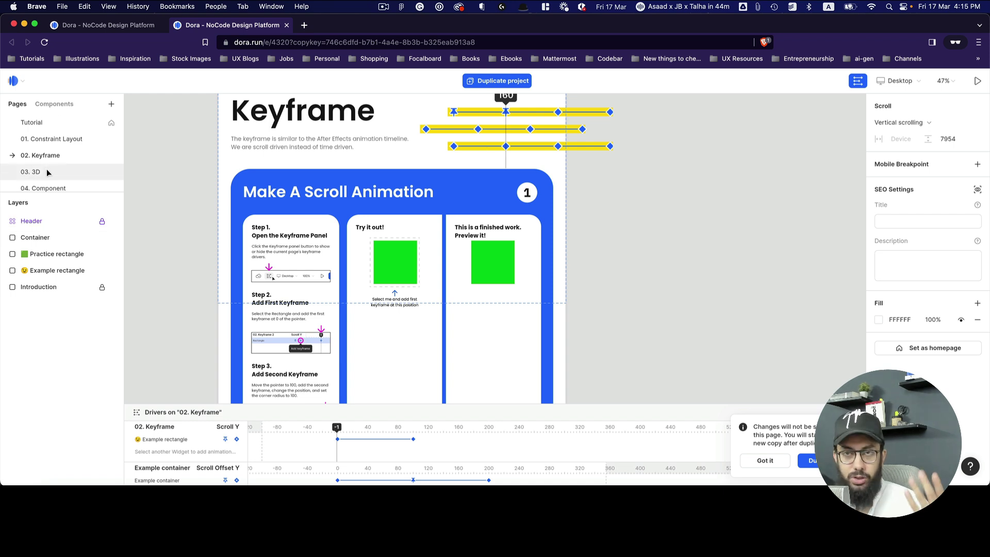
click(44, 105)
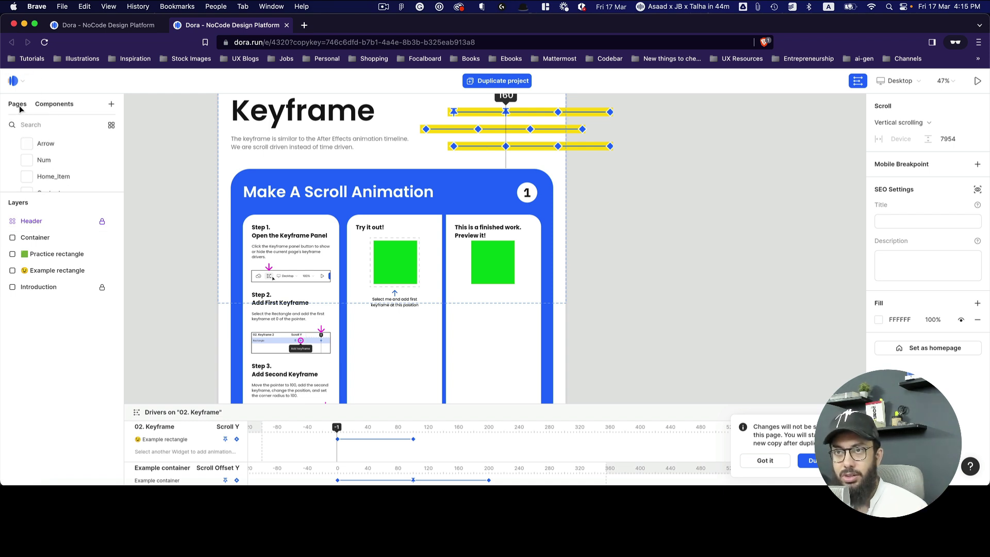
click(19, 105)
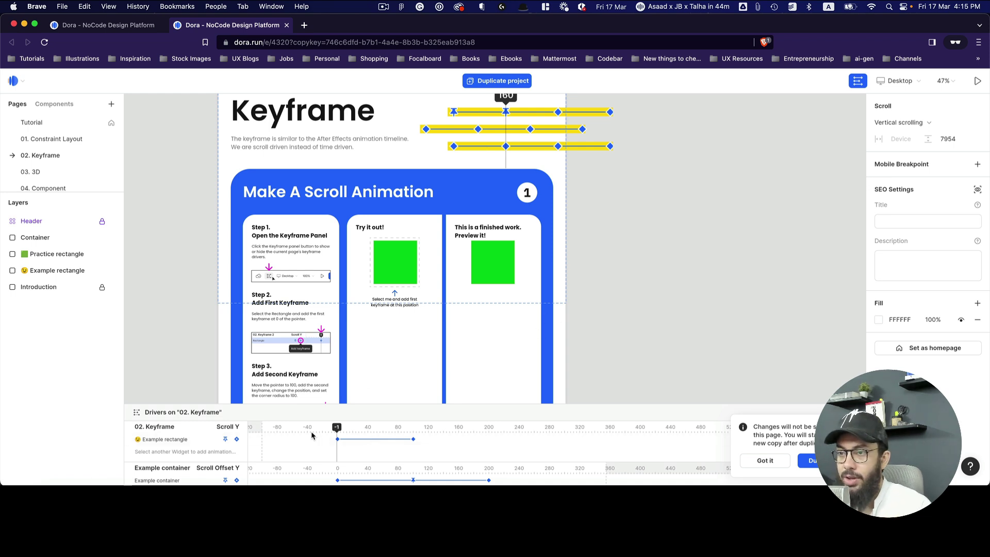
click(856, 83)
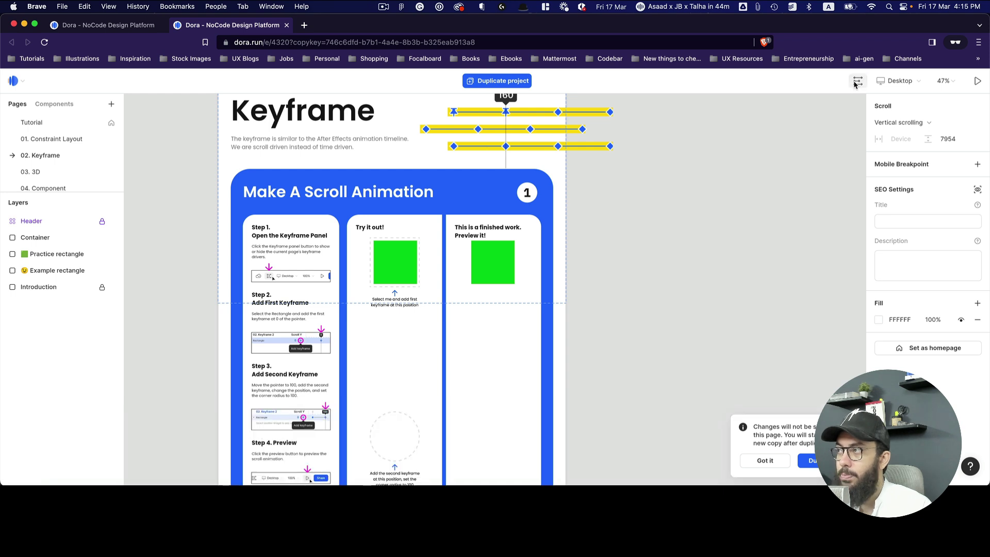
click(855, 83)
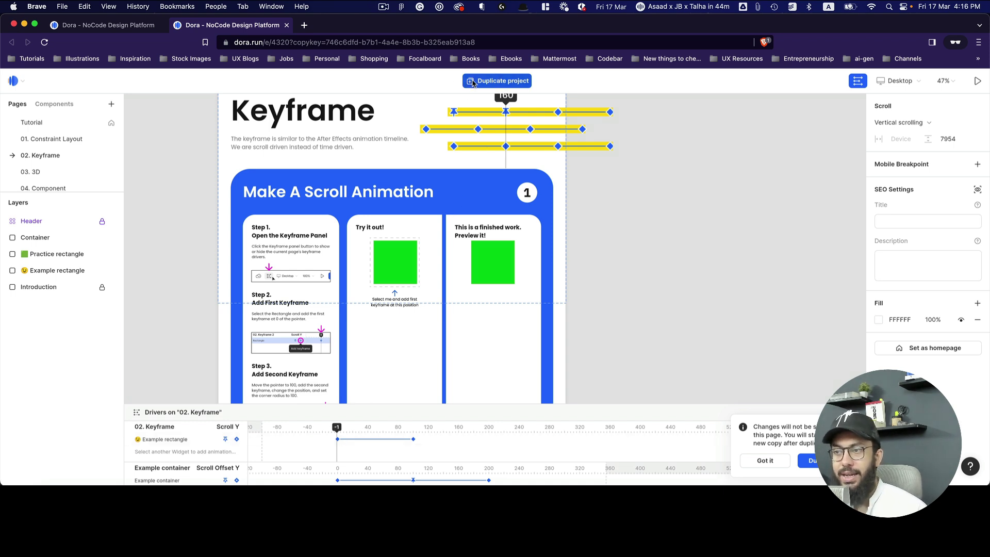
Select the green practice rectangle and scrub the timeline to 31 and back to 0 to examine the finished example's animation
scroll(431, 215, down, 4)
click(396, 166)
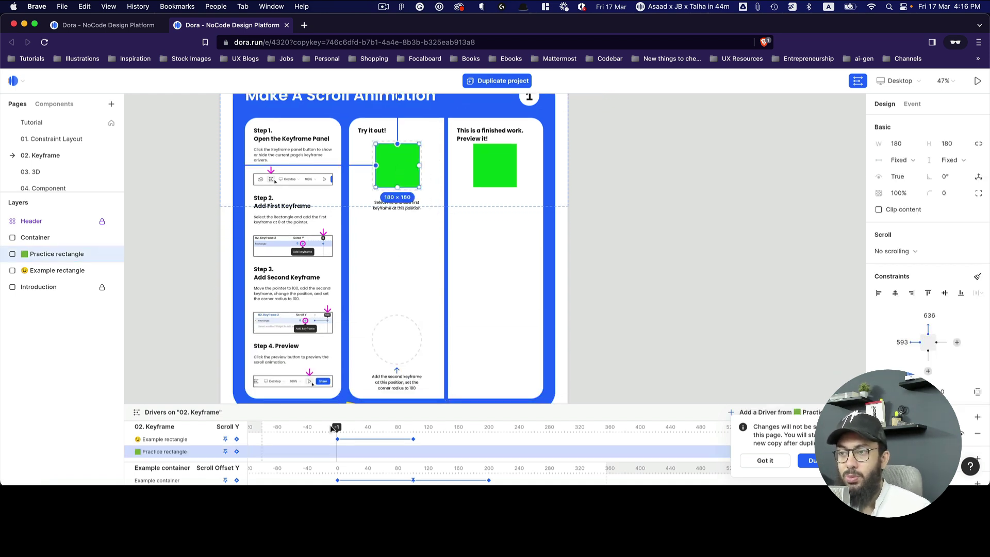
drag(336, 427, 360, 430)
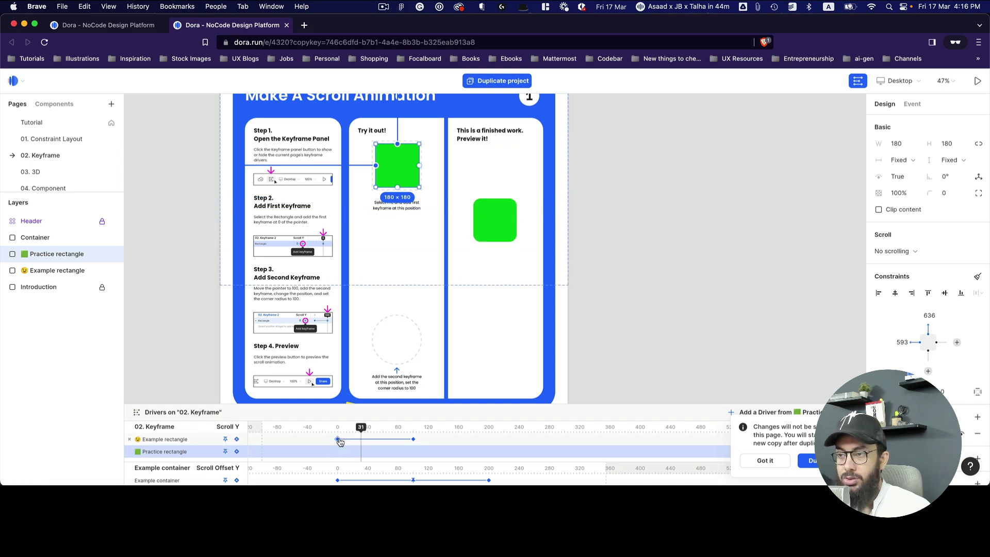
click(338, 439)
click(392, 169)
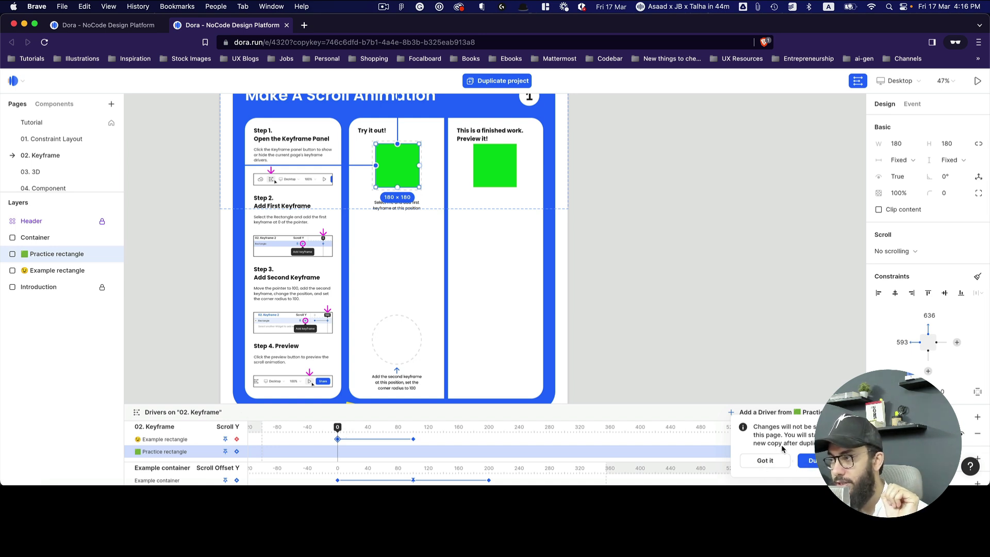
Duplicate the tutorial project and open the copy's 02. Keyframe page
click(811, 463)
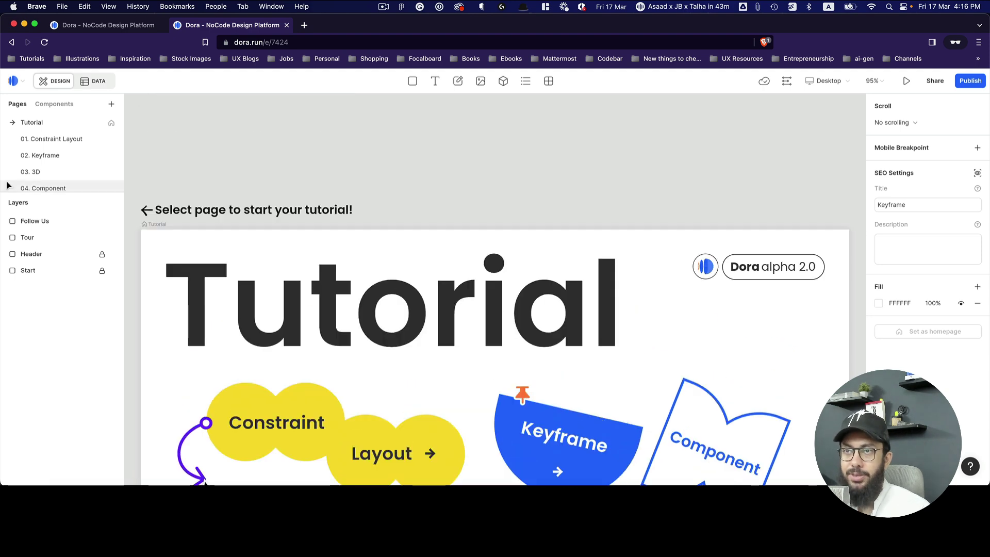
click(65, 154)
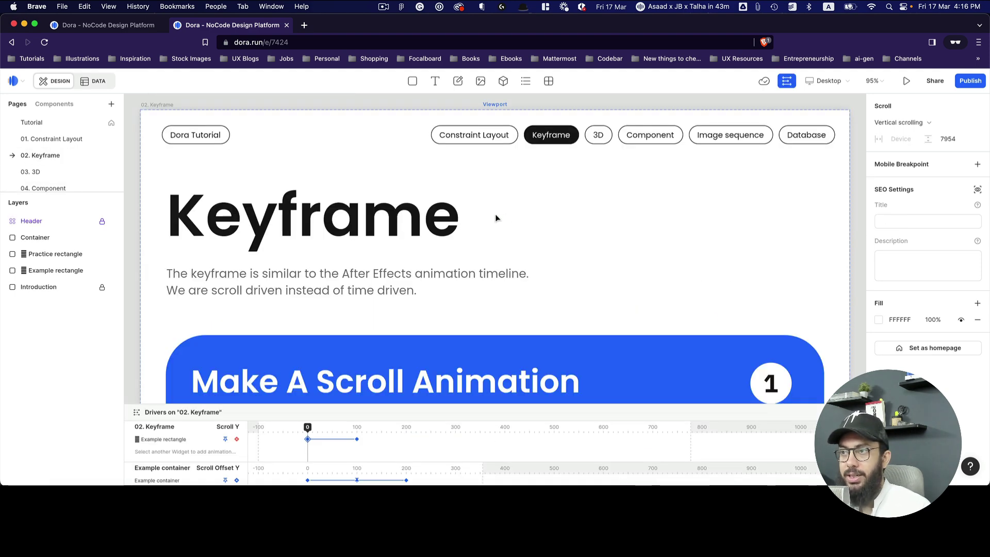
Add a first Scroll Y keyframe at position 0 for the green practice rectangle under "Try it out!"
scroll(475, 213, down, 6)
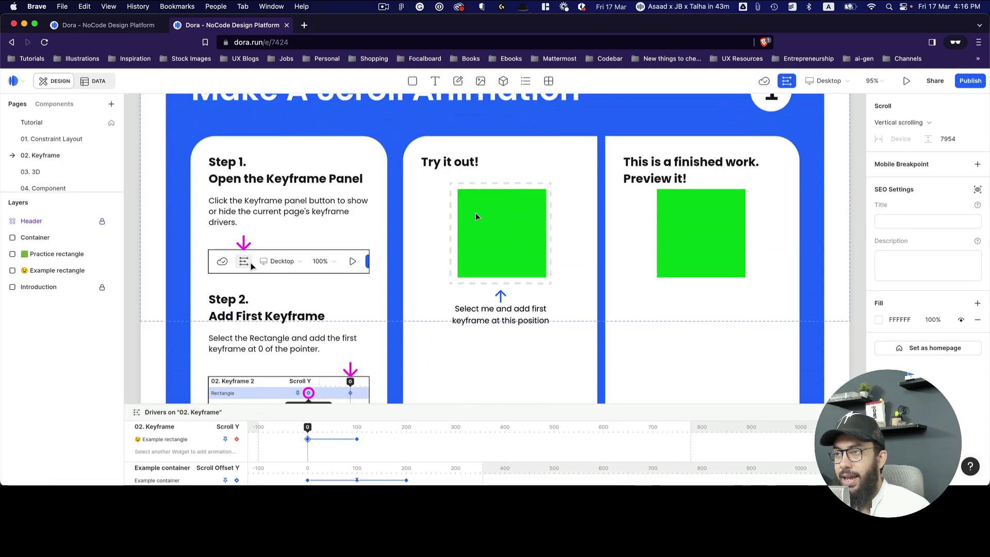
scroll(475, 212, down, 5)
scroll(475, 213, up, 3)
click(479, 211)
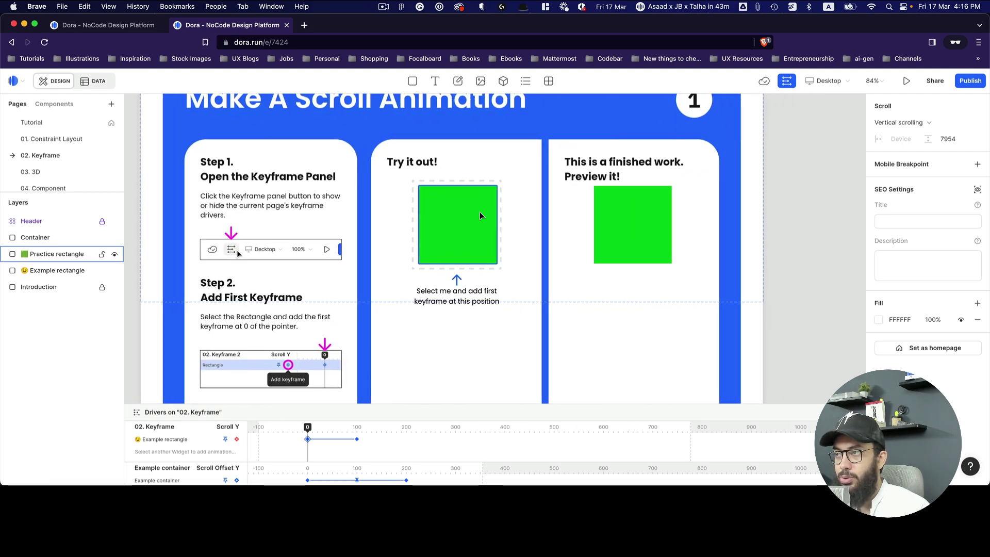
scroll(479, 211, down, 5)
scroll(479, 212, down, 2)
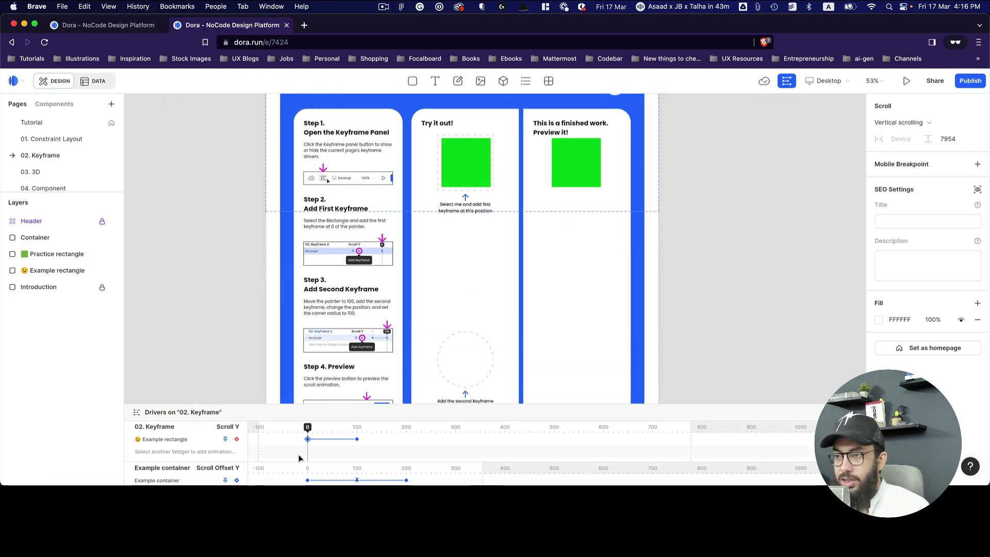
click(467, 158)
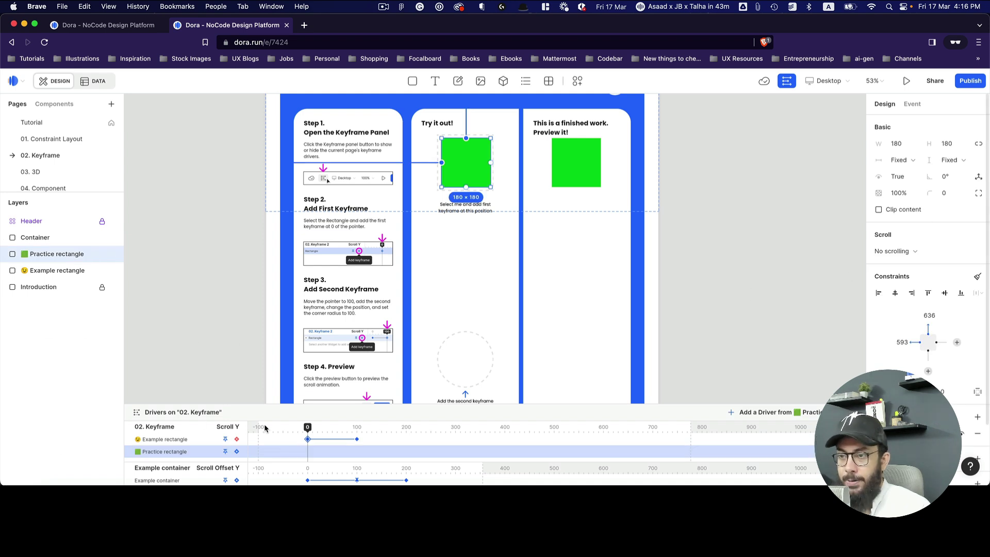
click(237, 452)
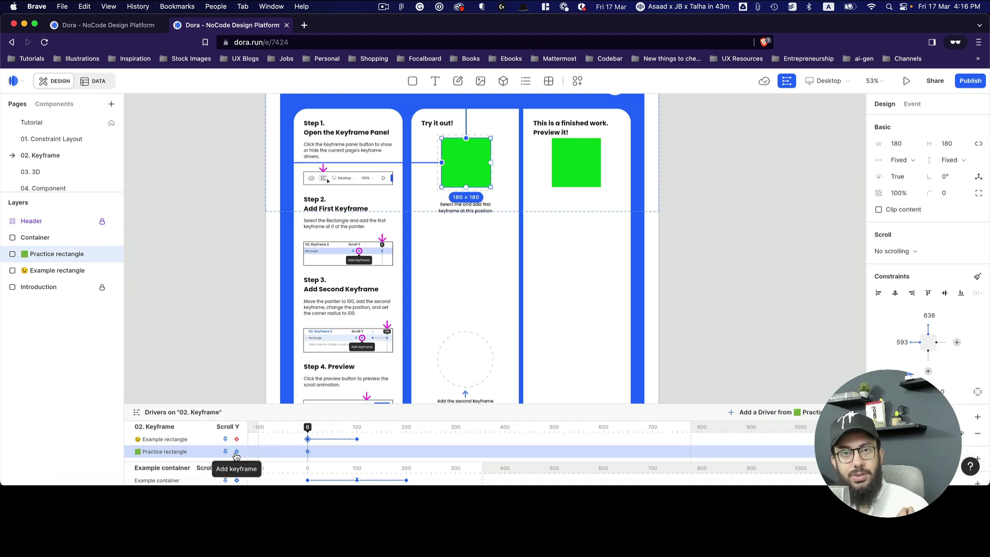
click(235, 453)
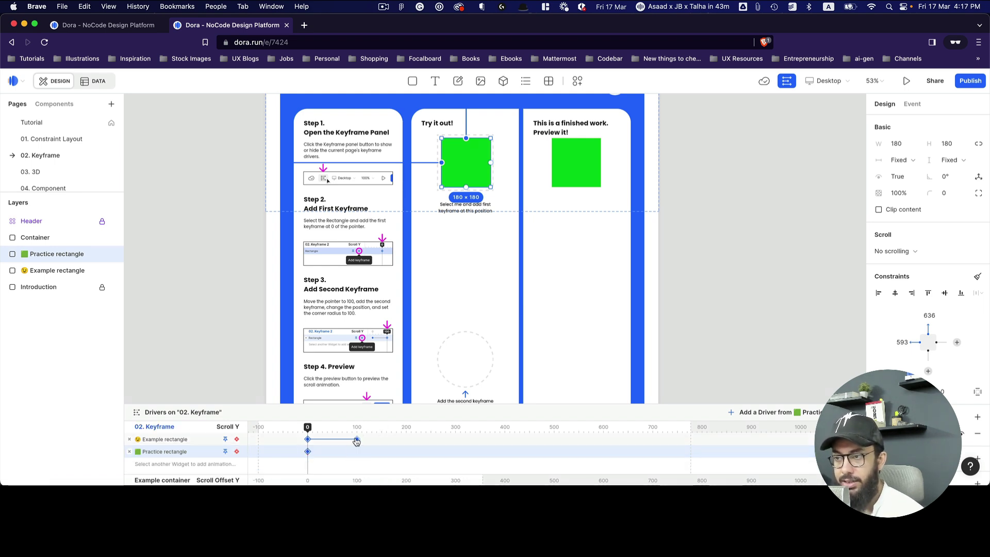
Add a second Scroll Y keyframe for the practice rectangle at position 100, in line with the example rectangle's last keyframe
click(357, 439)
drag(430, 430, 358, 432)
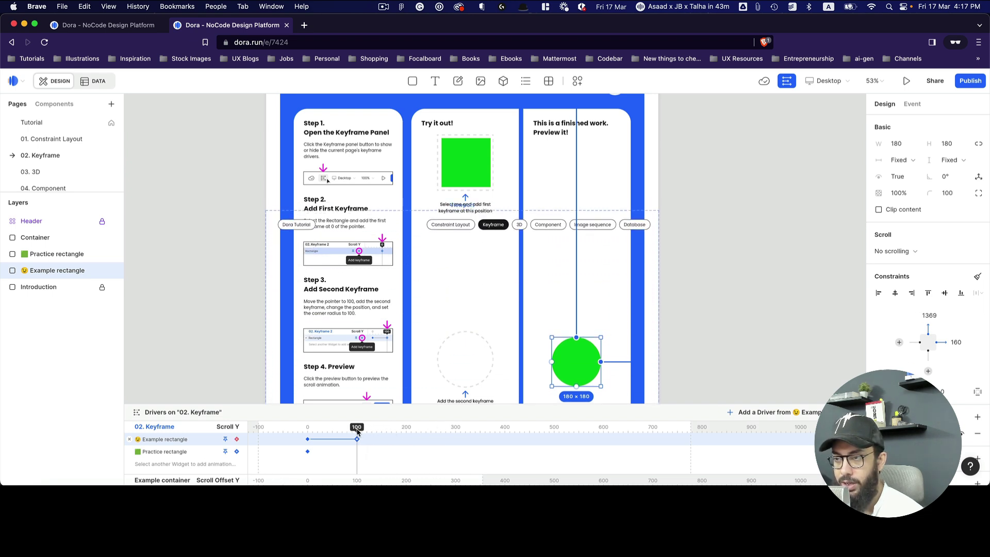
click(237, 452)
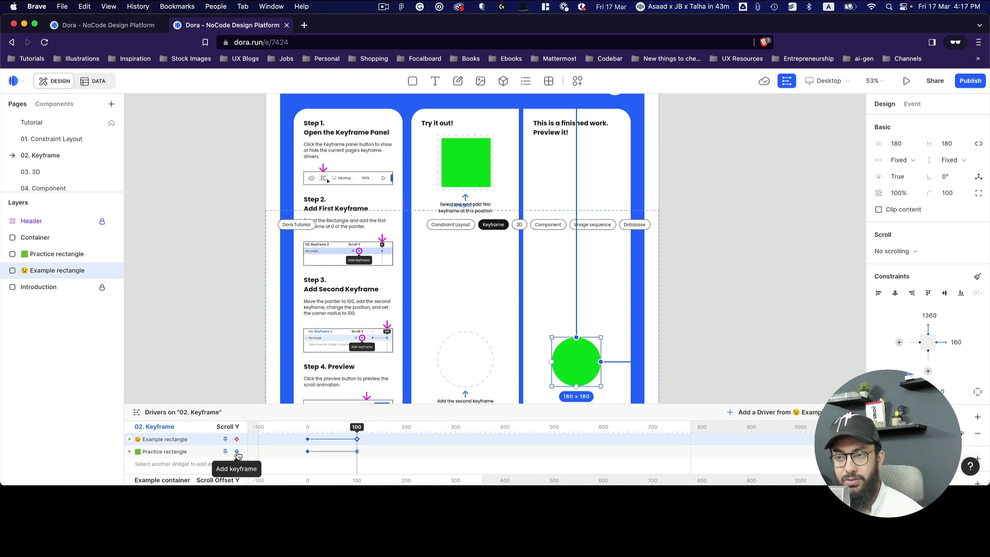
At position 100, move the practice rectangle down onto the dashed circle outline and set its corner radius to 555
click(470, 164)
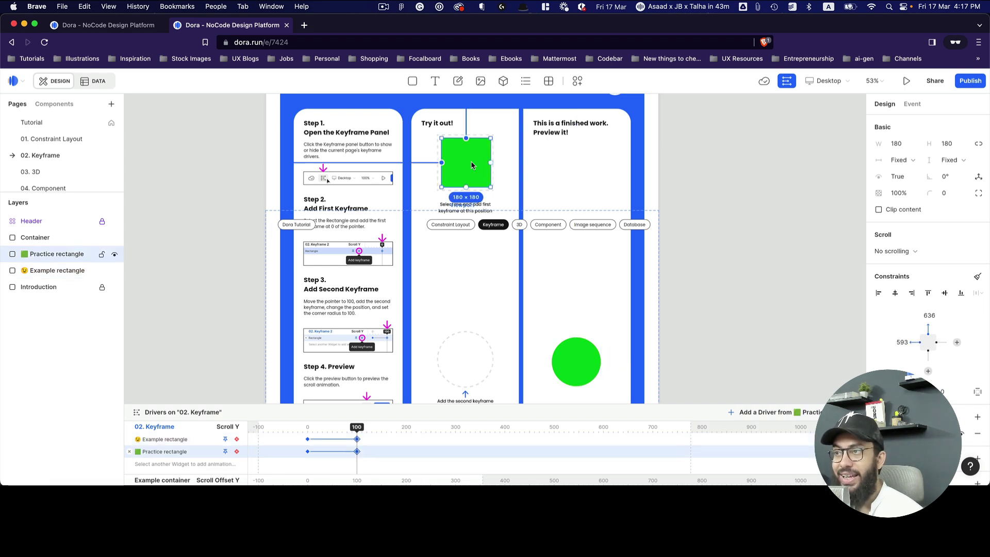
scroll(470, 155, down, 2)
drag(467, 106, 463, 310)
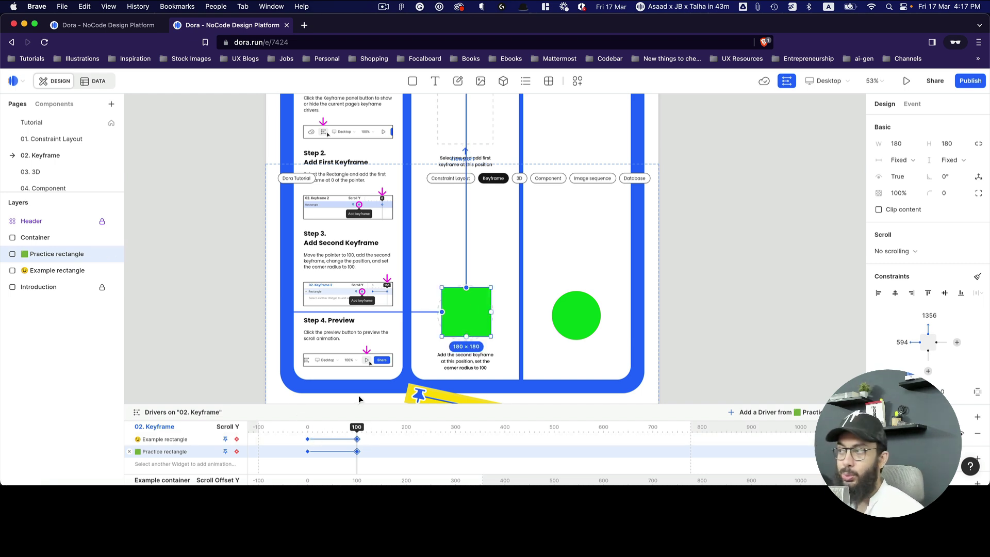
click(954, 192)
text(555)
key(Return)
Change the practice rectangle's fill to dark blue at the position 100 keyframe
scroll(955, 193, down, 1)
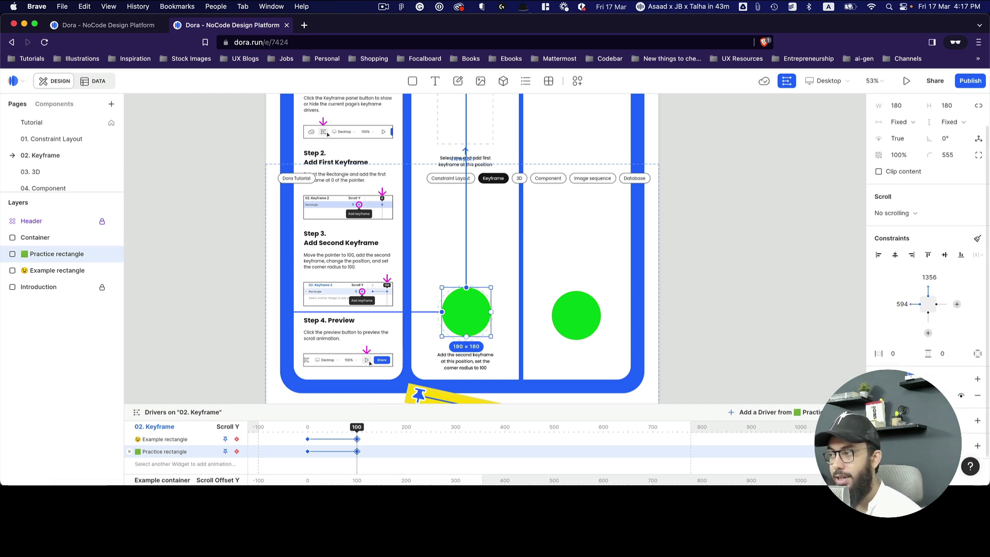
click(878, 395)
drag(778, 440, 806, 440)
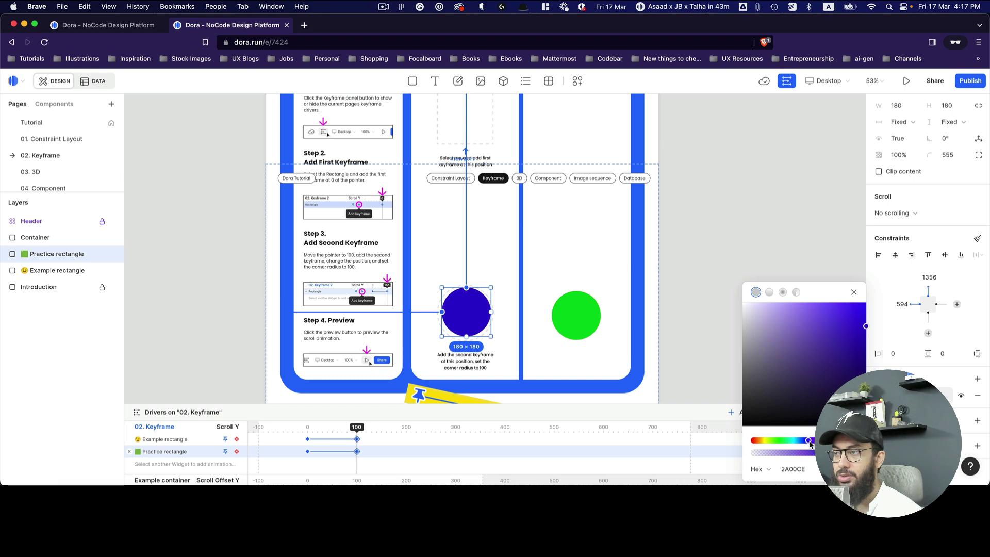
click(700, 186)
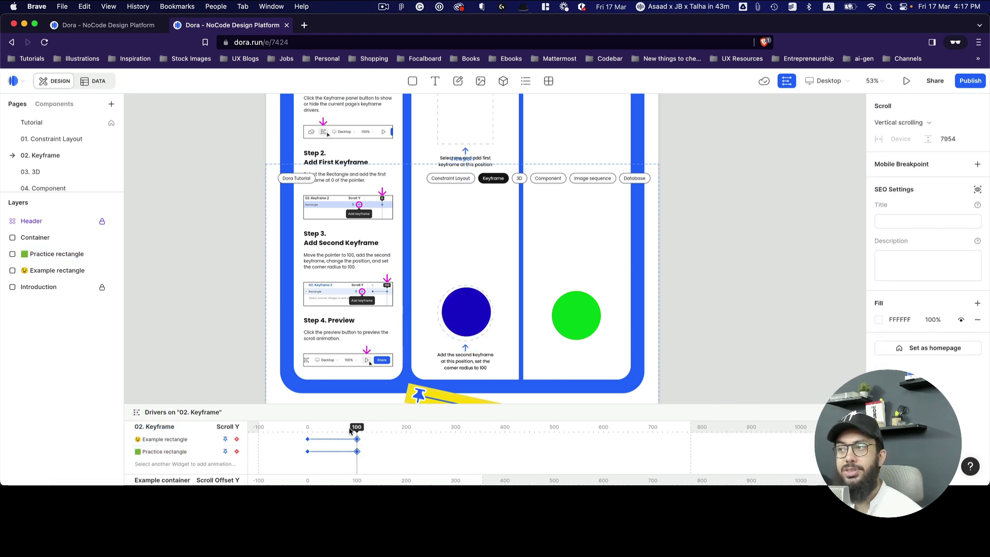
Preview the Keyframe page and scroll up and down it to check the practice shape's scroll animation
click(905, 82)
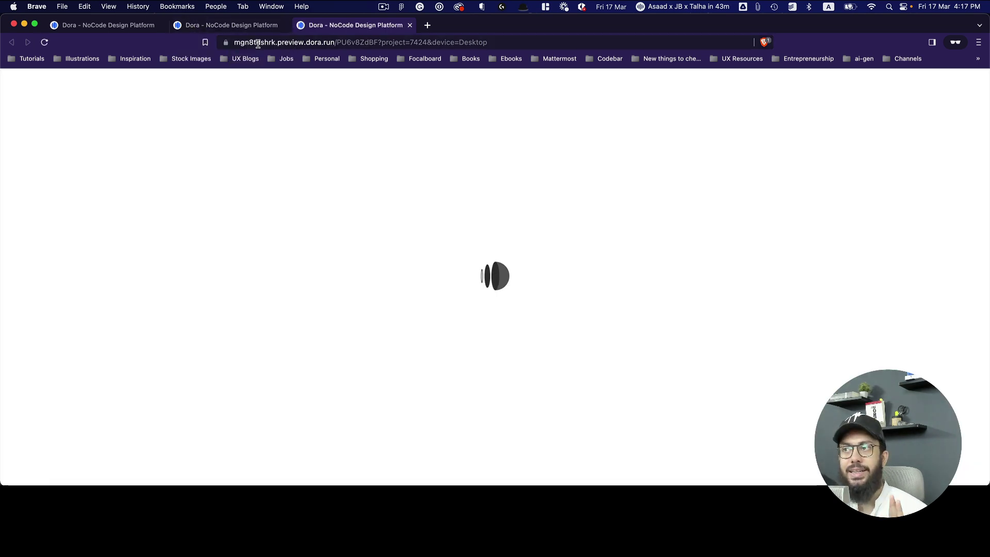
scroll(533, 205, down, 5)
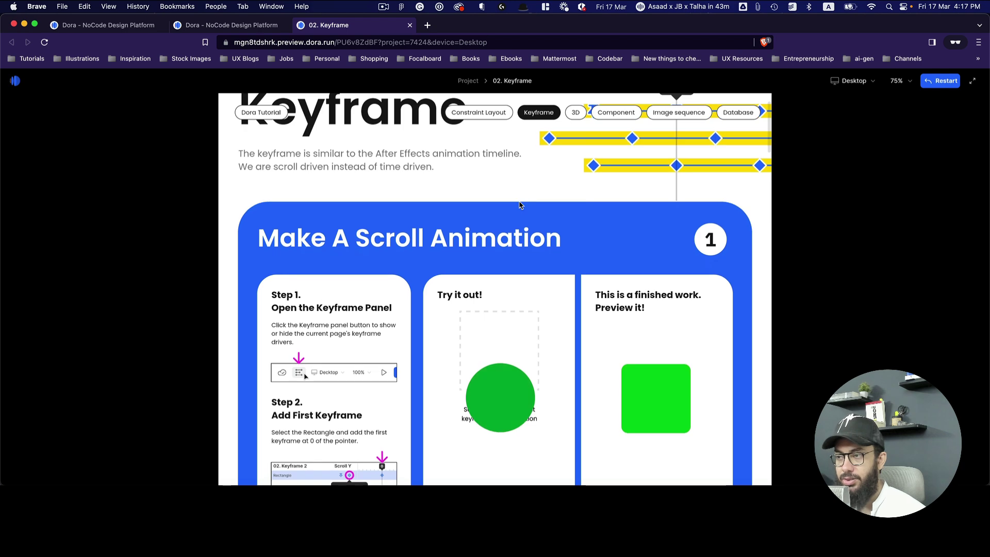
scroll(519, 205, down, 3)
scroll(519, 205, up, 4)
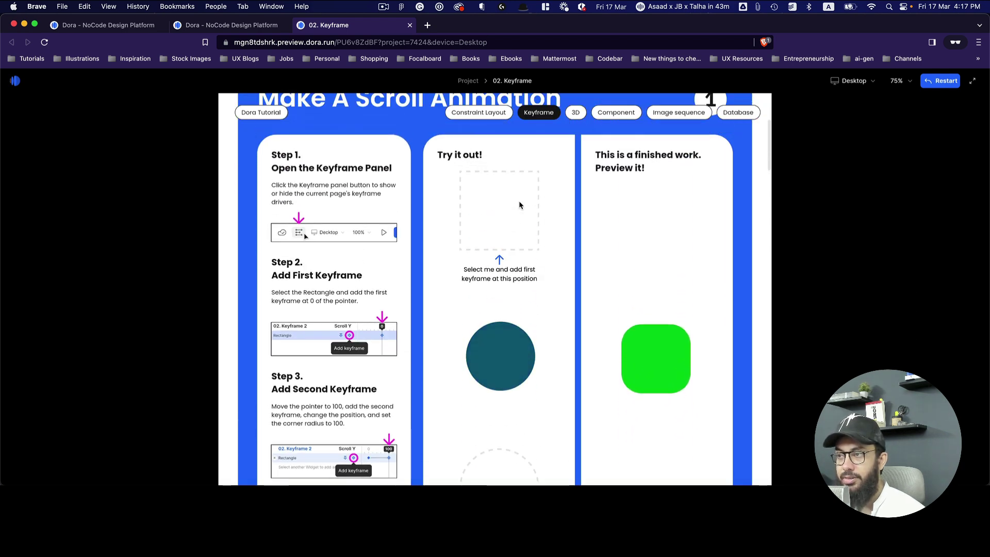
scroll(520, 205, up, 3)
scroll(520, 205, down, 6)
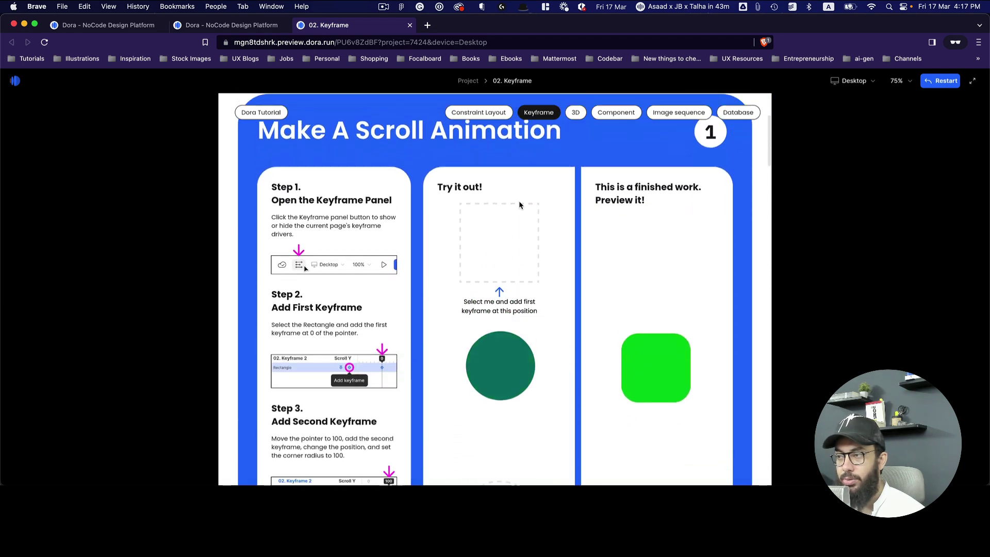
scroll(519, 204, down, 2)
Return to the project editor and scrub the Scroll Y timeline back to 34 and 11 to inspect the shape's in-between states
click(226, 25)
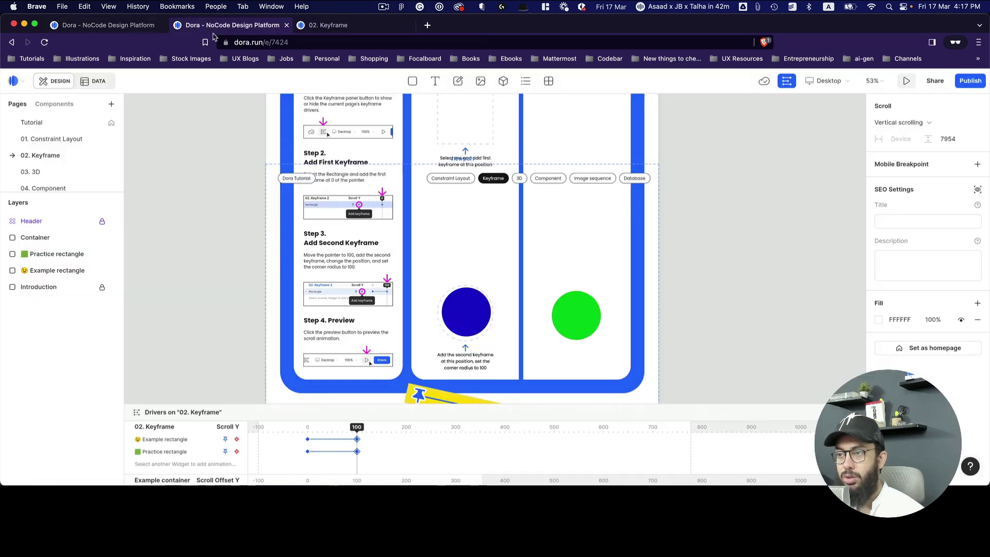
drag(356, 431, 324, 432)
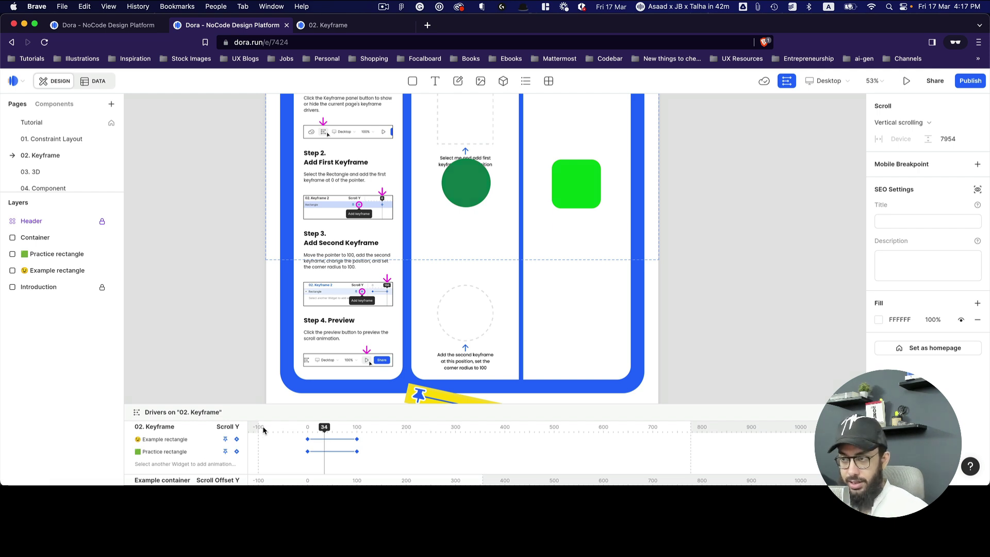
mouse_move(325, 431)
mouse_down()
mouse_move(292, 432)
mouse_move(313, 431)
mouse_up()
scroll(593, 335, up, 5)
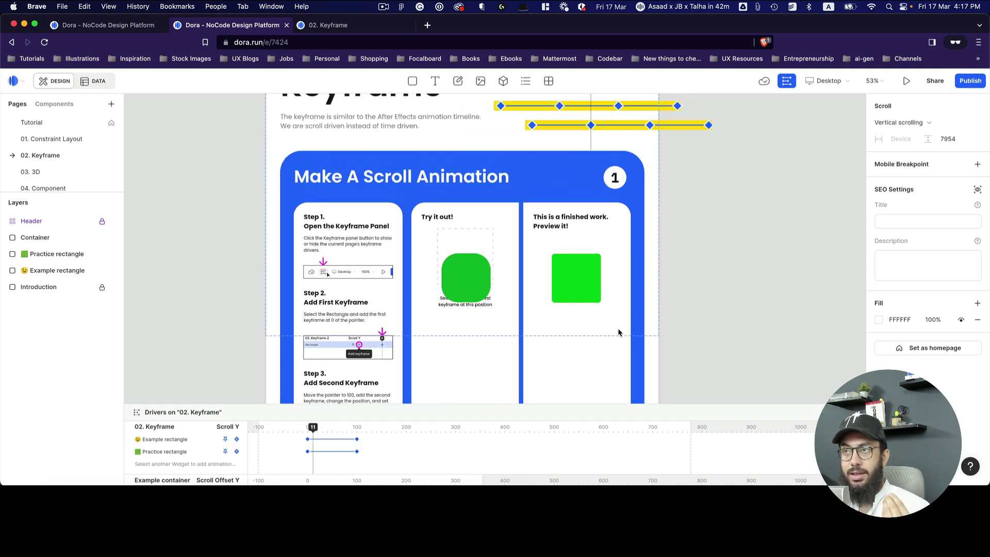
Draw a container about 53 × 52 in the Try it out column, between the practice shape and dashed circle, with corner radius 555
scroll(618, 331, right, 1)
scroll(382, 283, up, 2)
scroll(381, 283, up, 4)
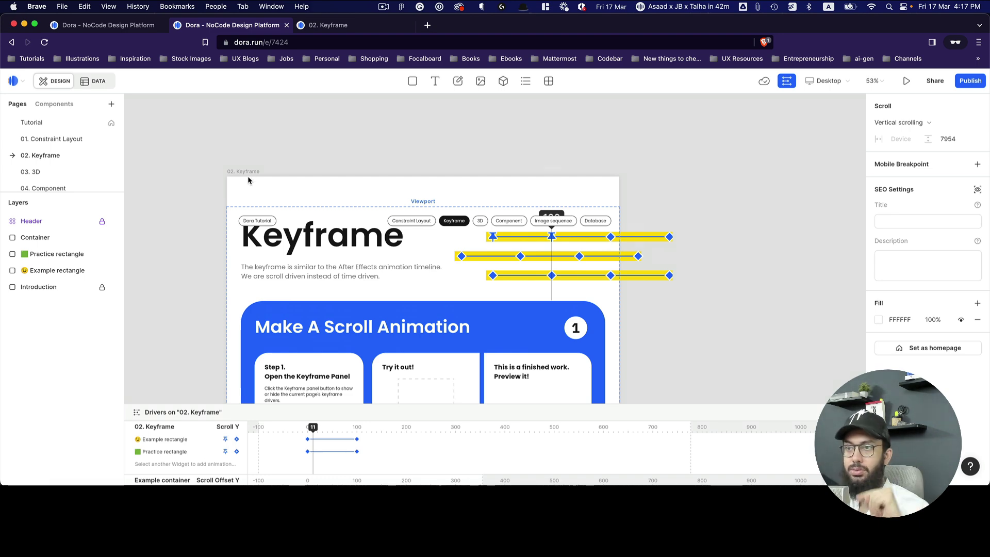
scroll(485, 273, down, 8)
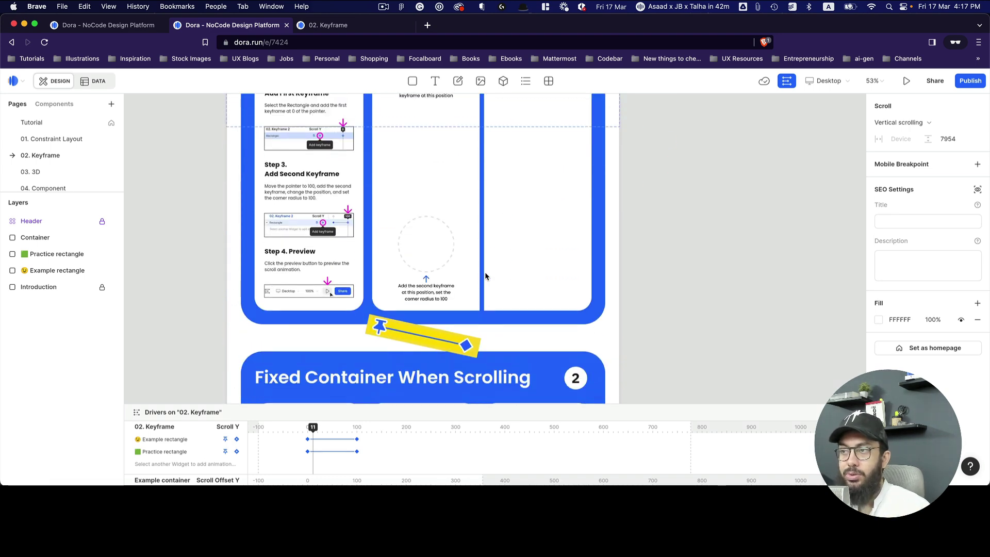
scroll(485, 273, up, 4)
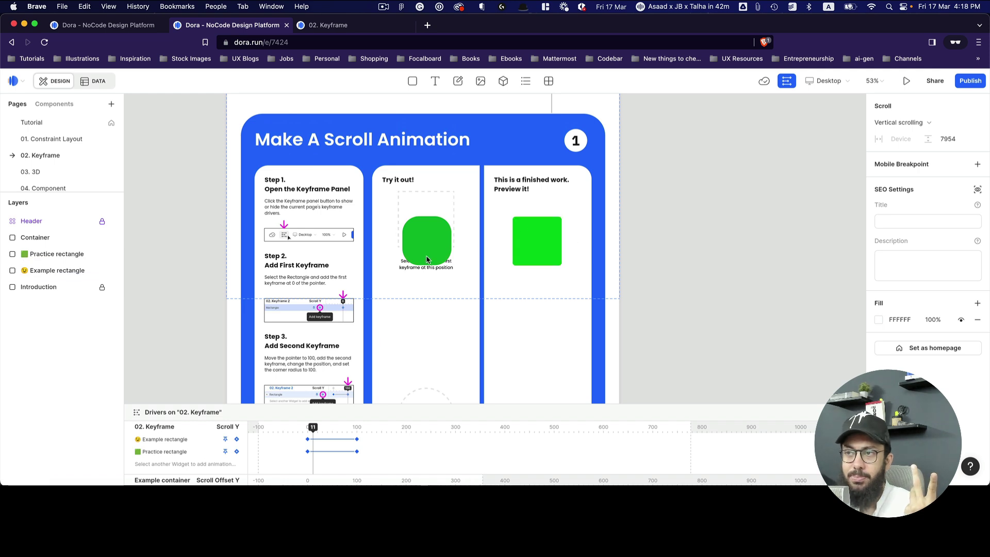
scroll(405, 295, down, 2)
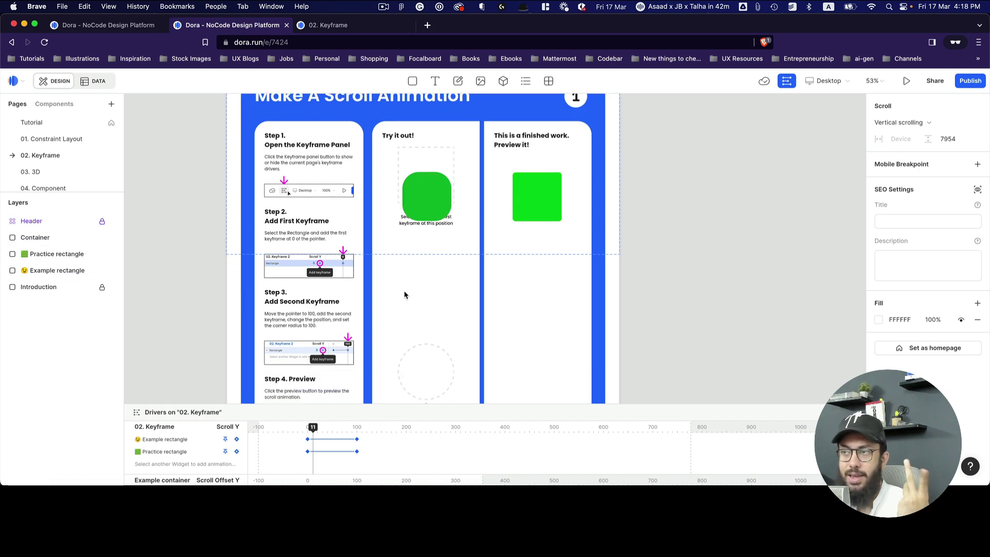
key(c)
drag(378, 272, 394, 287)
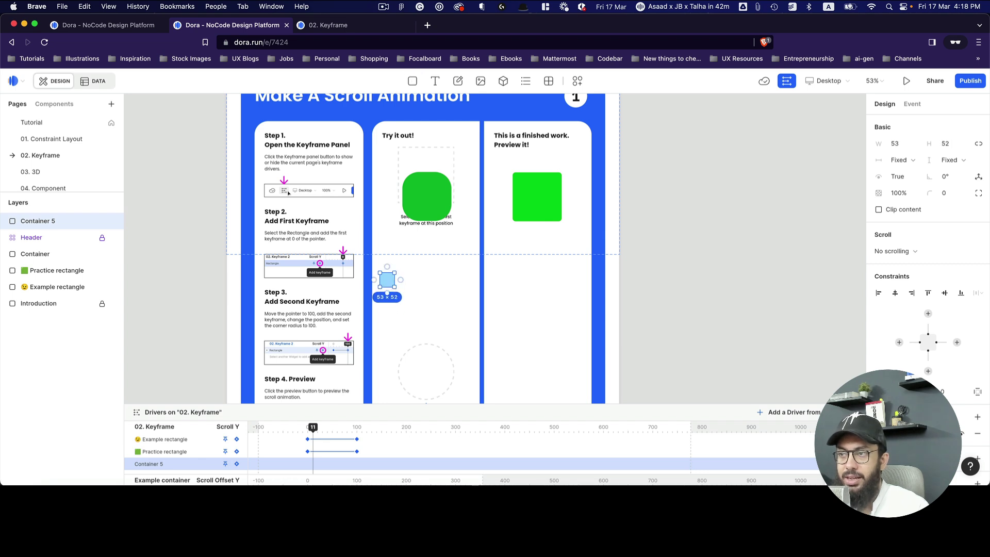
click(945, 193)
text(555)
key(Return)
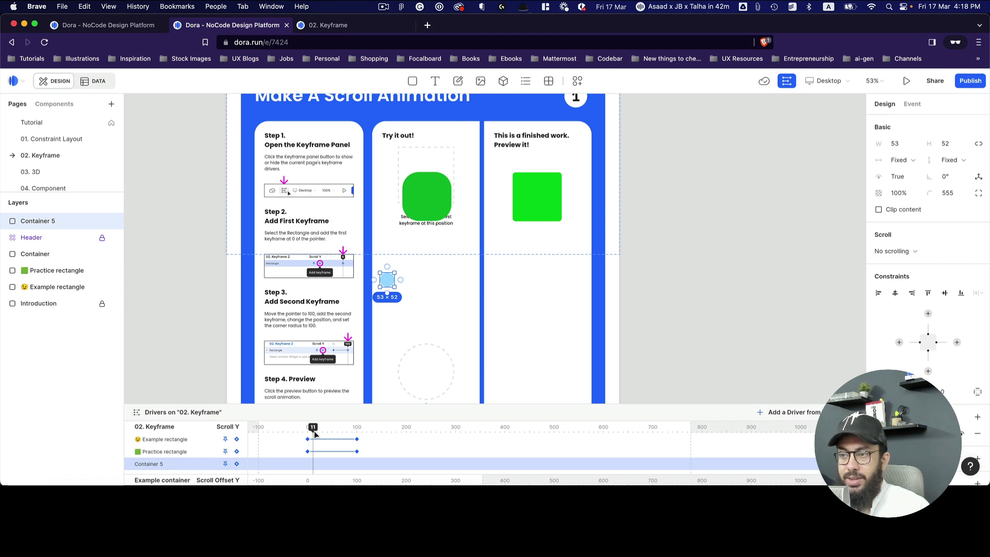
Add keyframes for the new small container at Scroll Y 0 and 100, leaving the second one not fixed to the viewport
drag(316, 435, 308, 435)
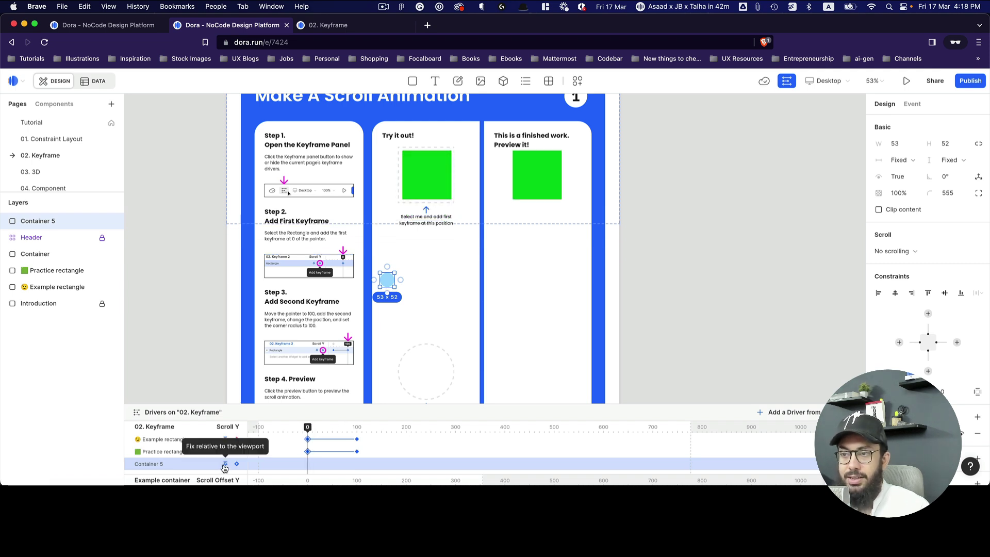
click(237, 463)
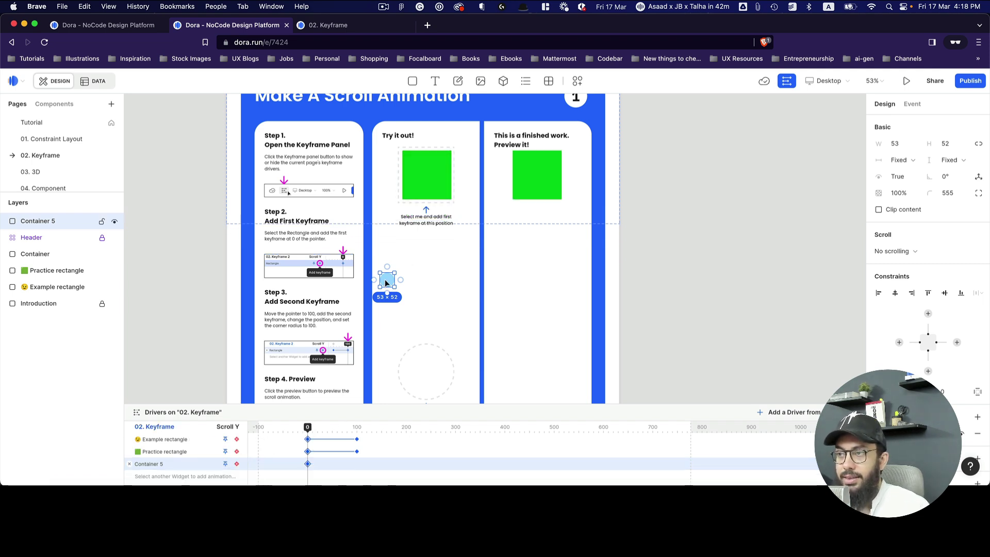
click(357, 439)
click(357, 451)
click(387, 279)
click(225, 463)
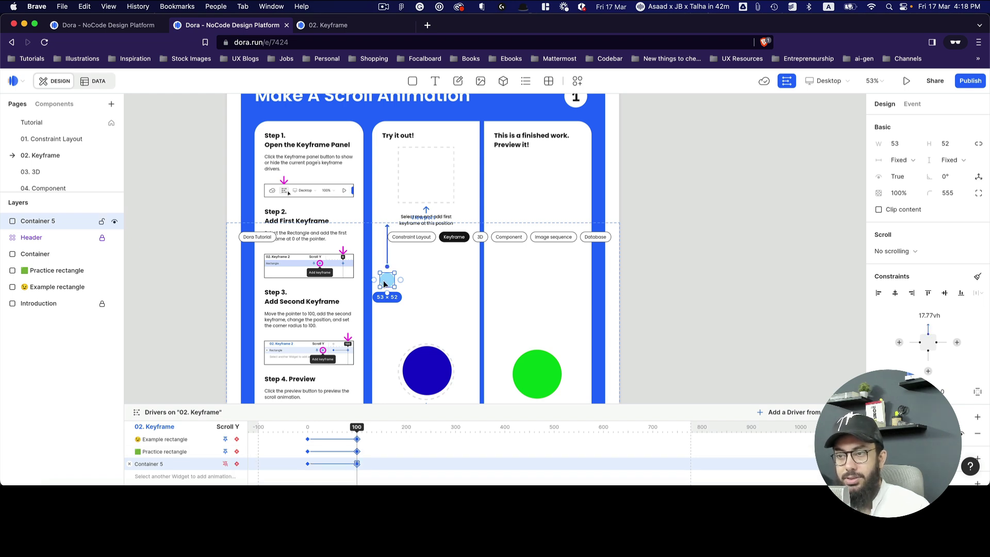
click(225, 464)
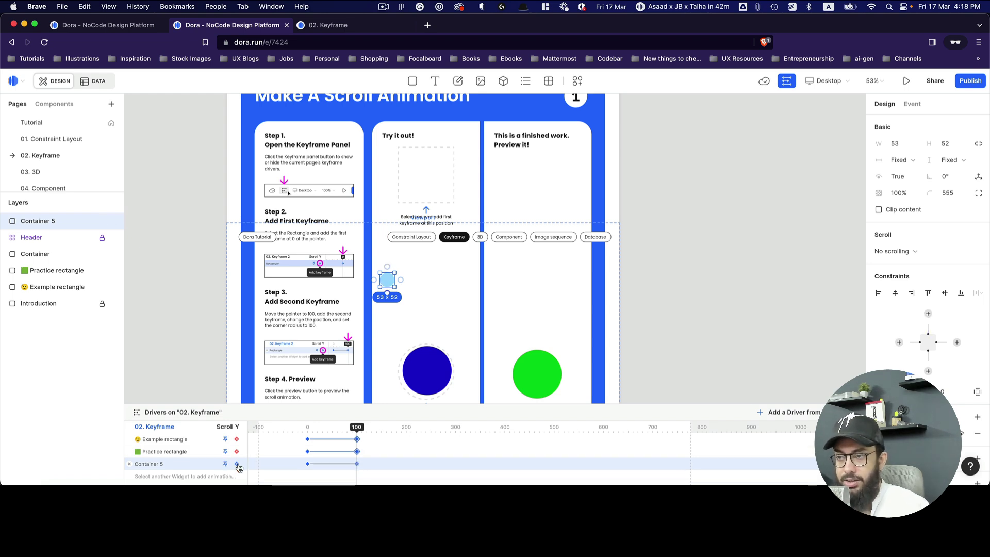
At position 100, move the small container diagonally down beside the dashed circle and scrub back to 10 to inspect its motion
drag(387, 280, 461, 349)
drag(357, 428, 313, 430)
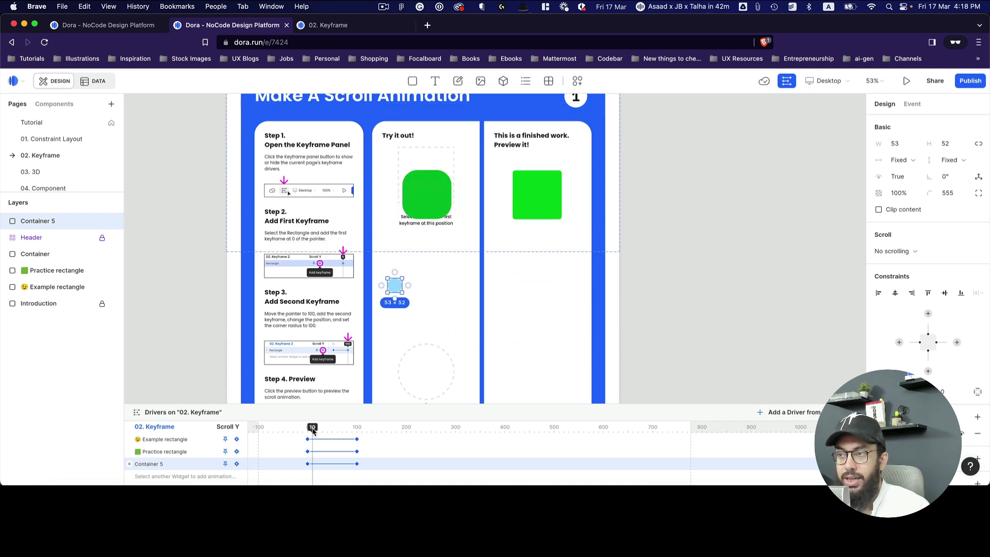
scroll(392, 237, up, 5)
scroll(408, 206, down, 5)
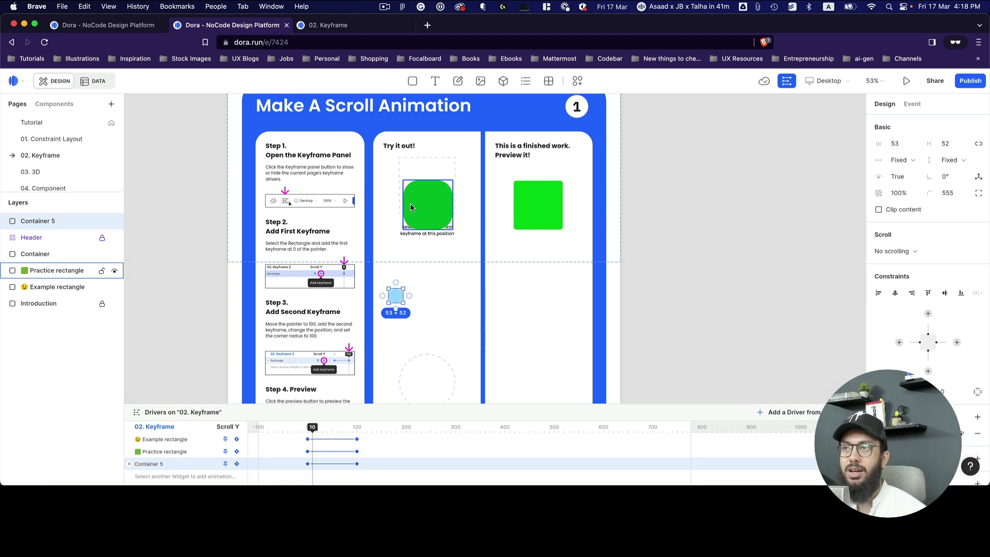
Read through the Fixed Container When Scrolling section, from its step cards to the orange rectangle exercise
scroll(411, 208, down, 5)
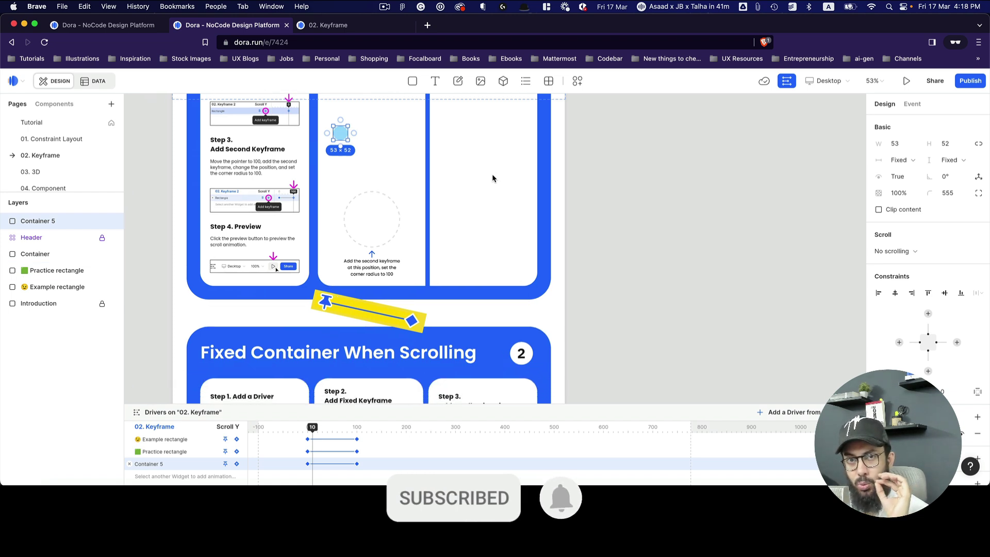
scroll(493, 178, down, 5)
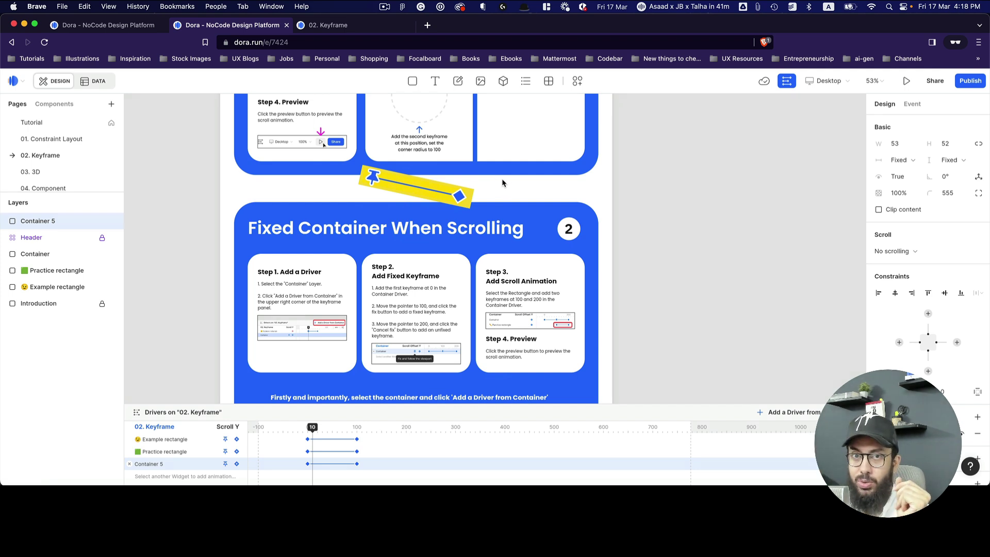
scroll(502, 183, down, 10)
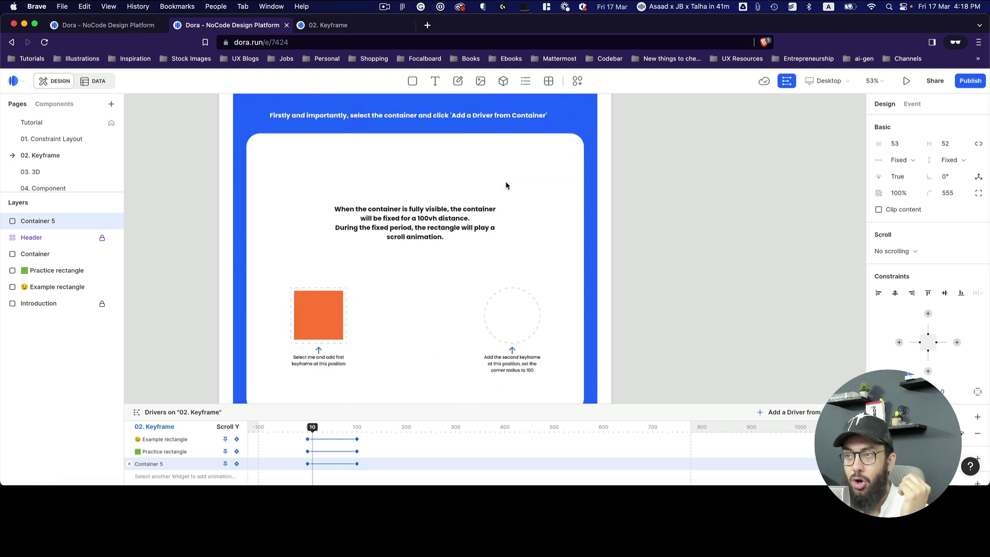
scroll(505, 185, left, 2)
scroll(505, 185, down, 1)
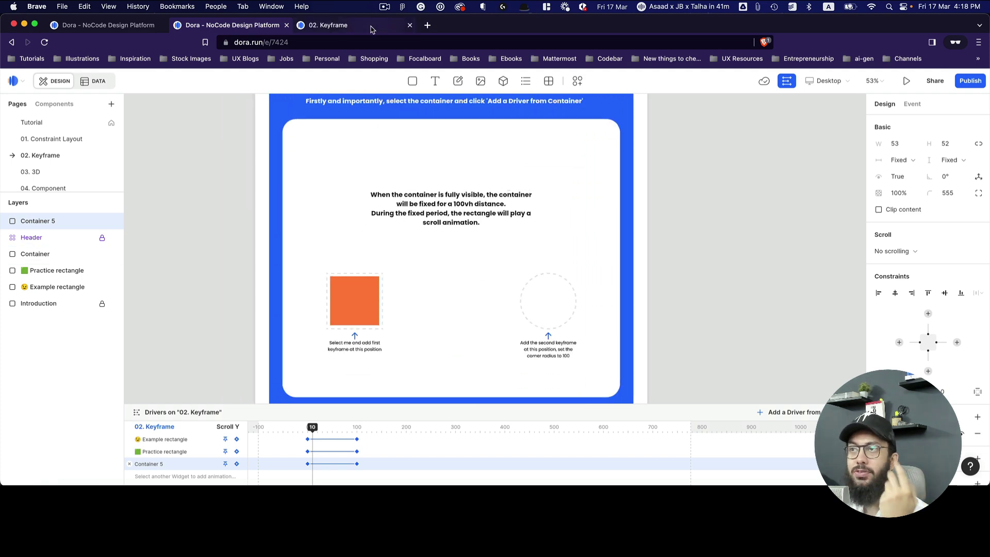
Switch to the 02. Keyframe preview and scroll back and forth through section 1 to check the two shapes' scroll animations
click(371, 29)
scroll(431, 155, up, 15)
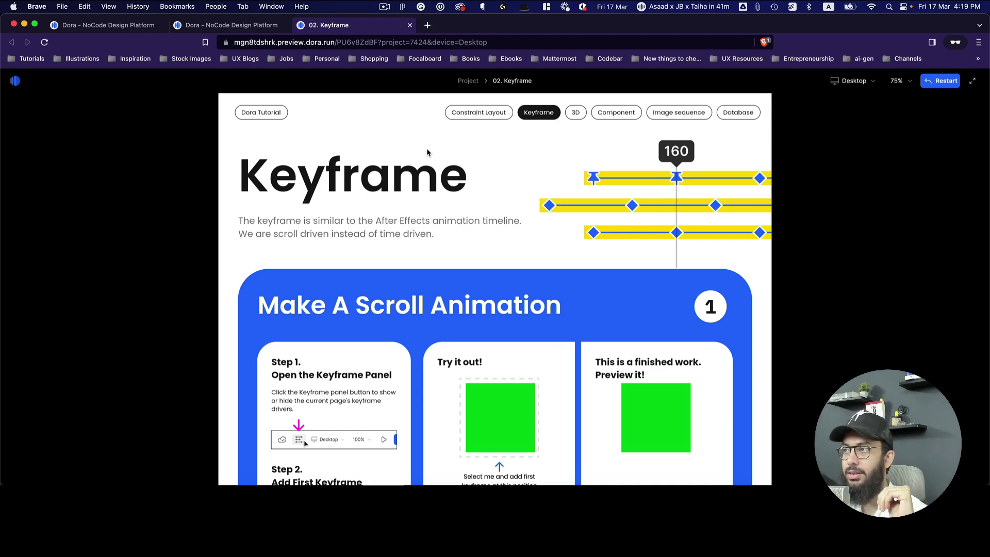
scroll(428, 153, down, 5)
scroll(428, 153, up, 5)
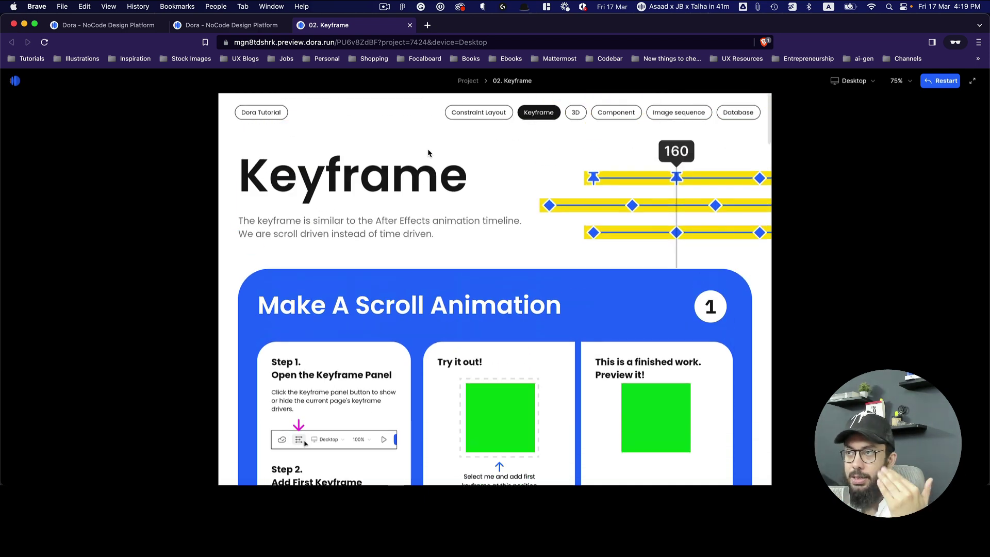
scroll(382, 132, down, 3)
scroll(422, 232, down, 5)
scroll(419, 269, up, 8)
scroll(414, 269, down, 10)
scroll(415, 269, up, 4)
scroll(415, 269, down, 6)
scroll(414, 270, up, 6)
scroll(414, 269, up, 7)
scroll(557, 292, down, 6)
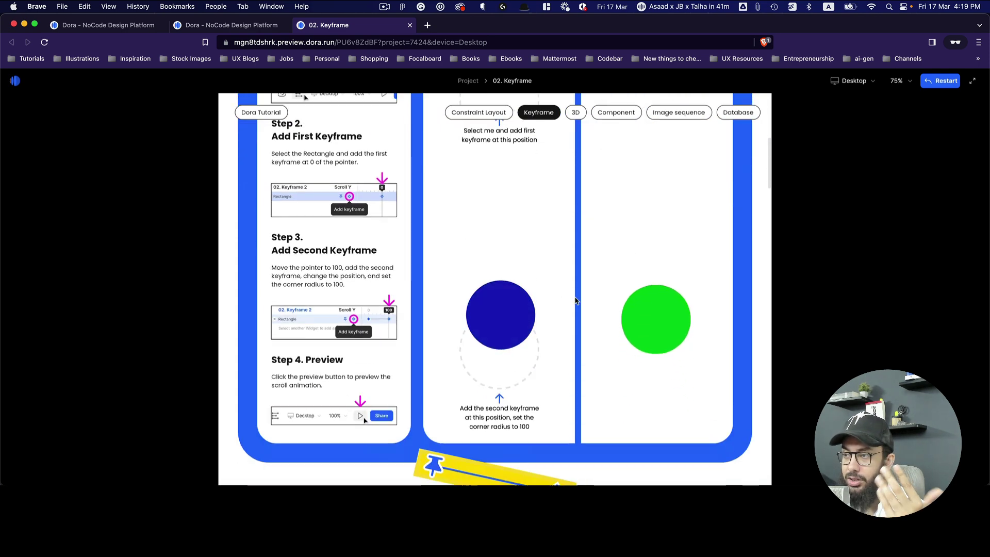
Preview the finished work in section 3, scrolling both ways to watch the orange rectangle animate inside the fixed container
scroll(497, 196, down, 4)
scroll(496, 200, down, 4)
scroll(496, 200, down, 3)
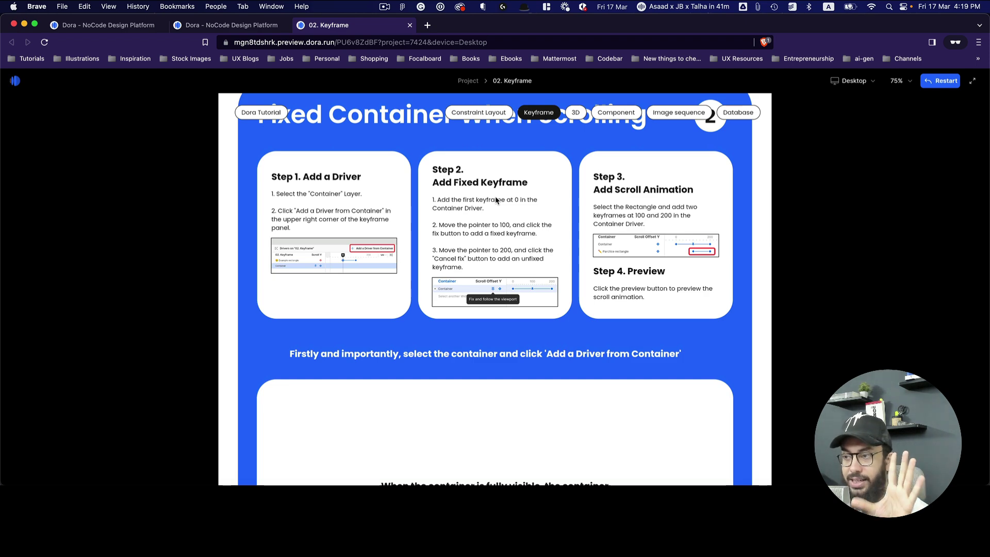
scroll(496, 200, down, 10)
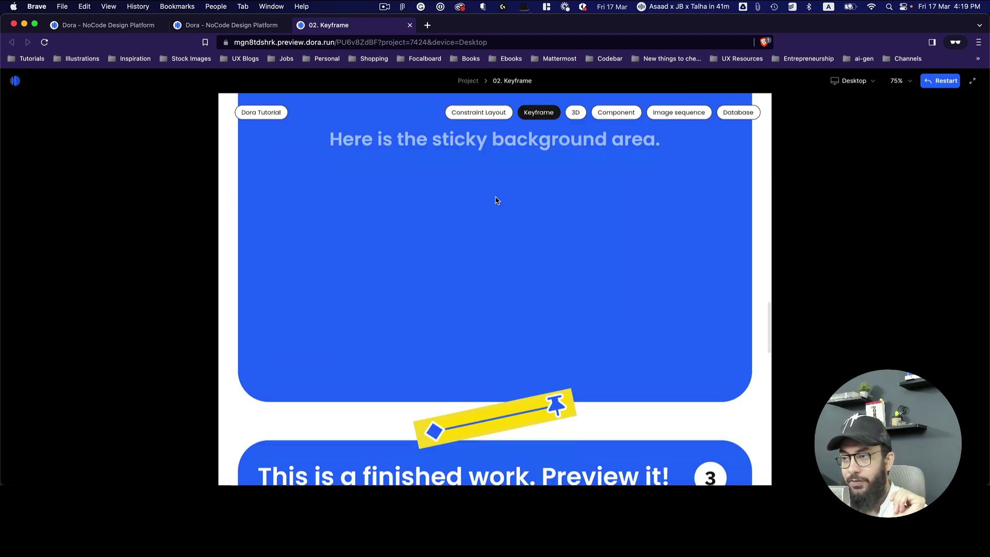
scroll(495, 201, down, 12)
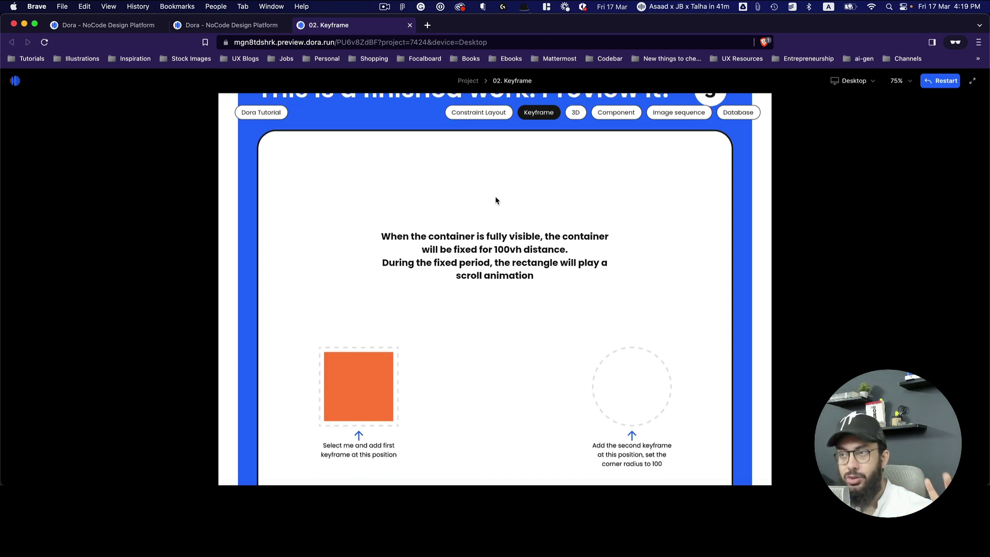
scroll(496, 201, down, 2)
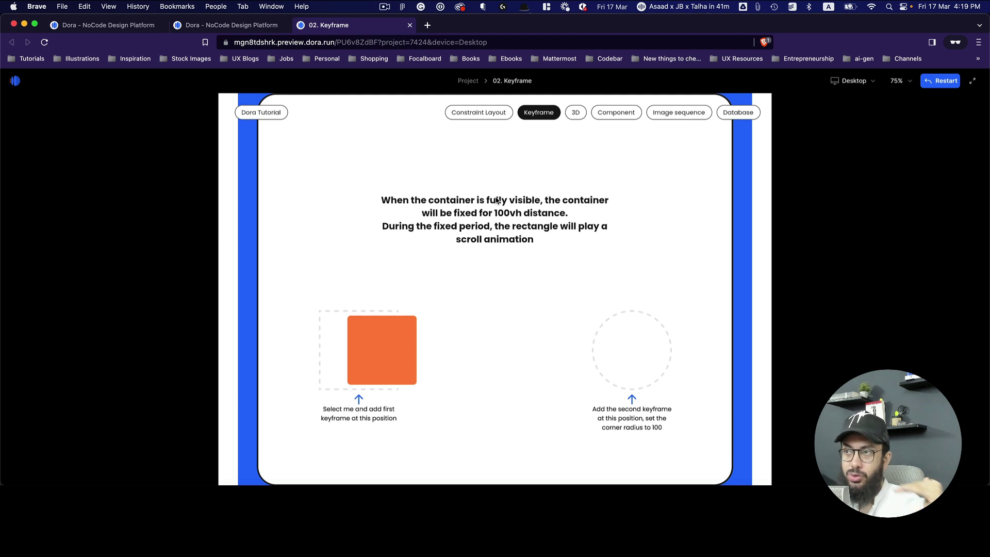
scroll(397, 272, down, 5)
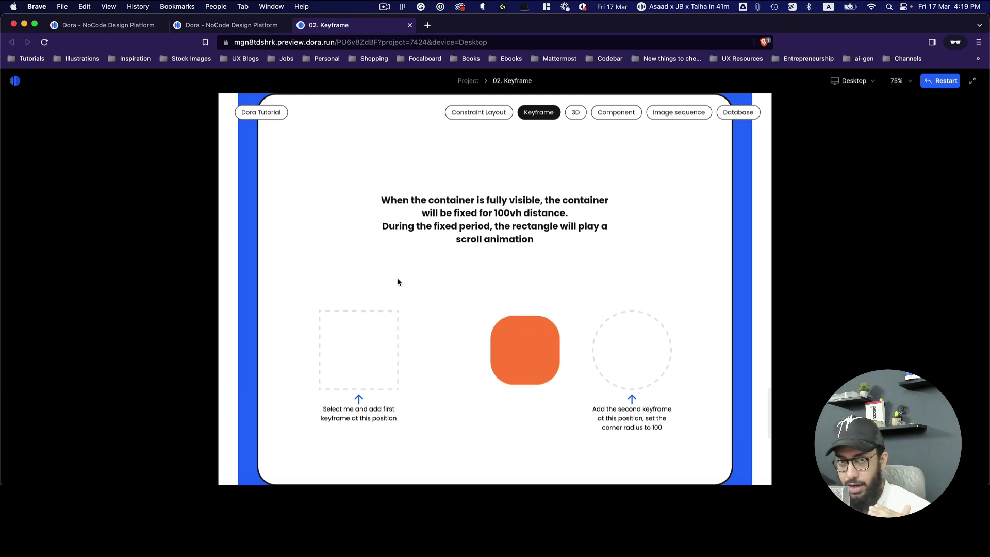
scroll(539, 330, down, 3)
scroll(539, 330, up, 6)
scroll(539, 330, down, 3)
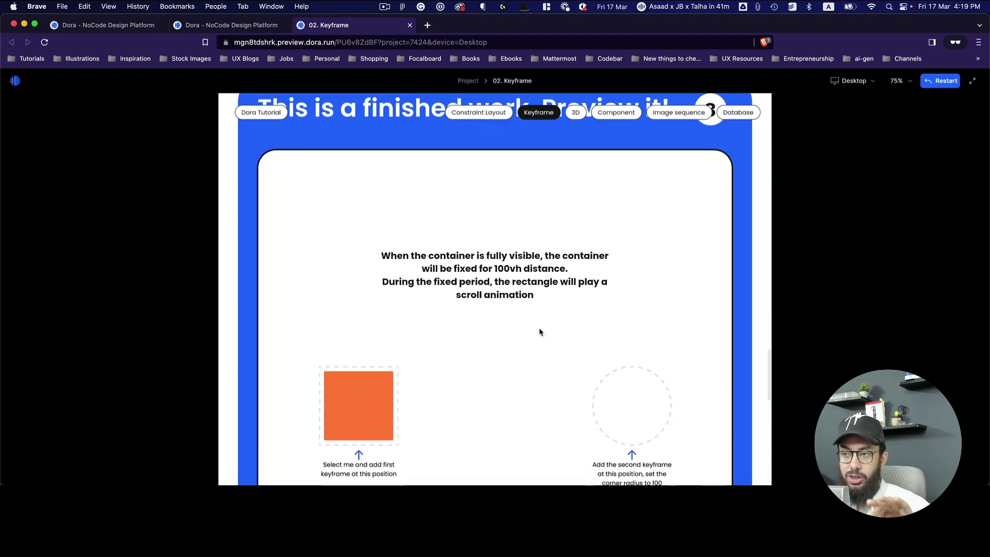
Replay the fixed container animation from the sticky background area through to the end of the previewed page
scroll(491, 321, up, 10)
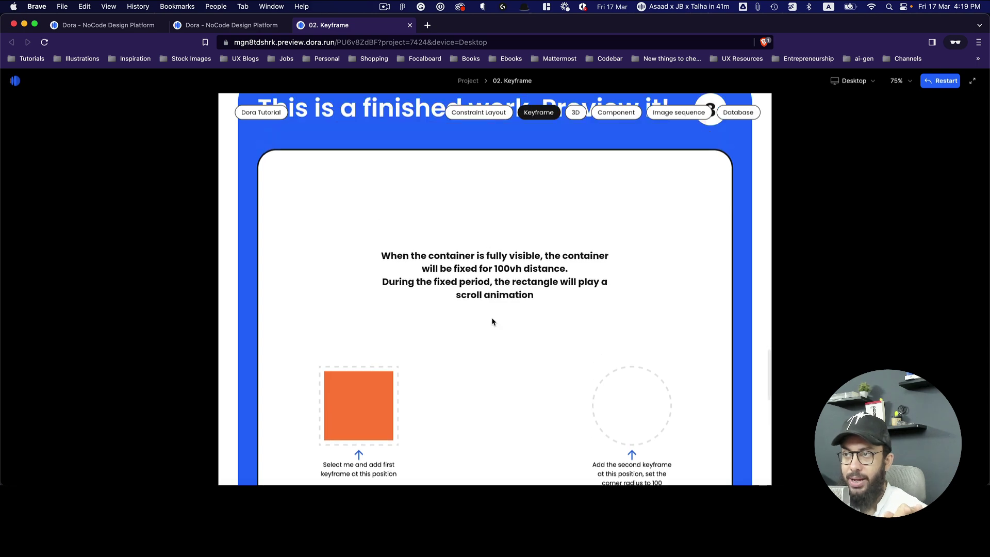
scroll(491, 321, down, 5)
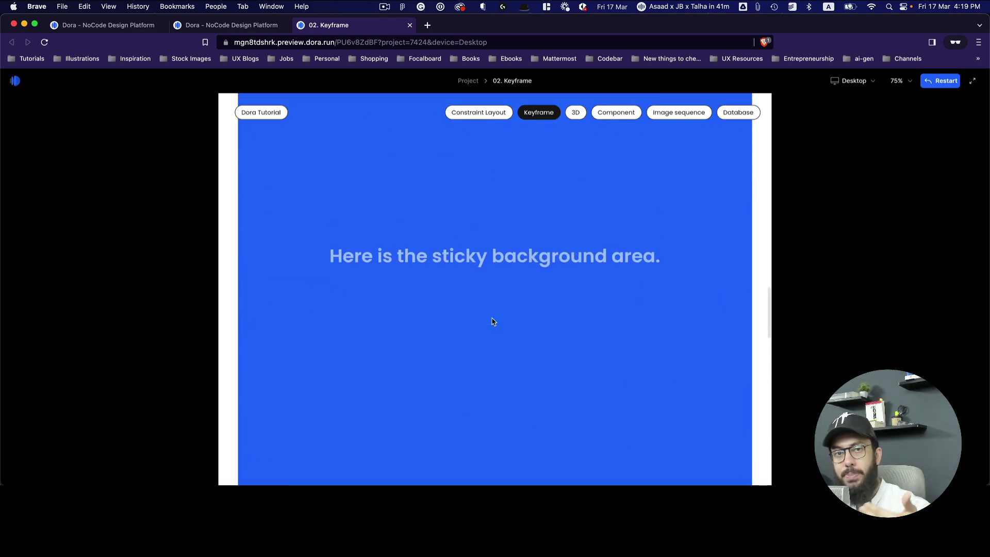
scroll(492, 321, down, 8)
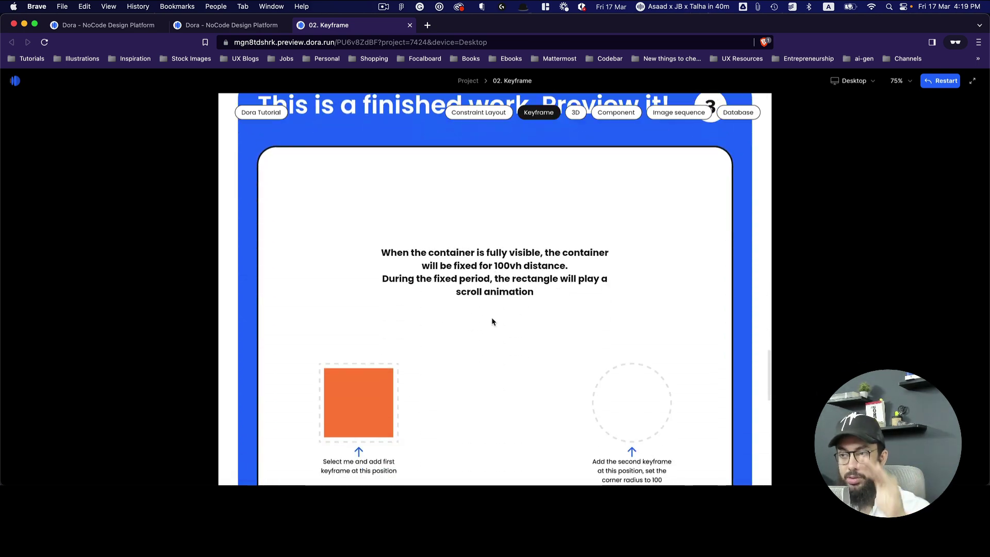
scroll(492, 321, down, 5)
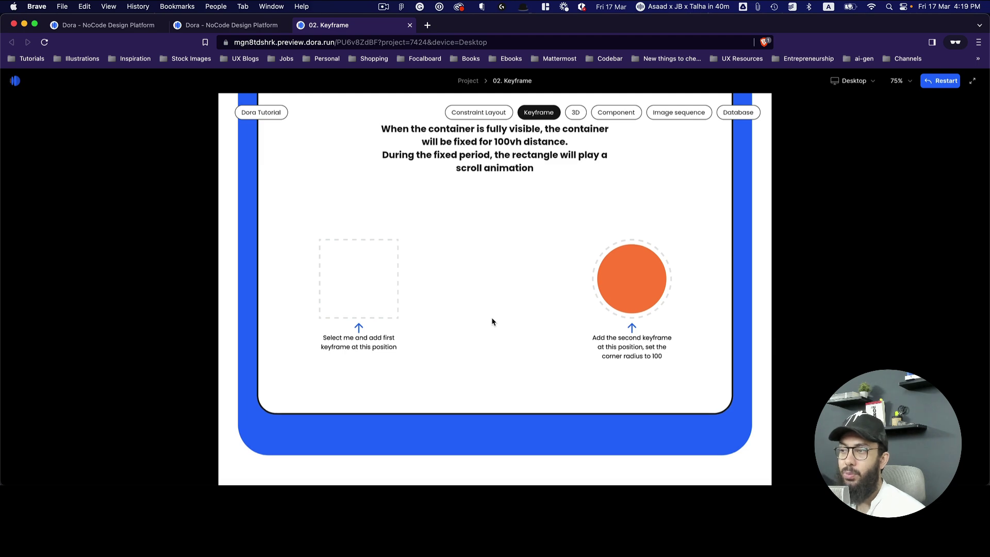
scroll(492, 321, down, 3)
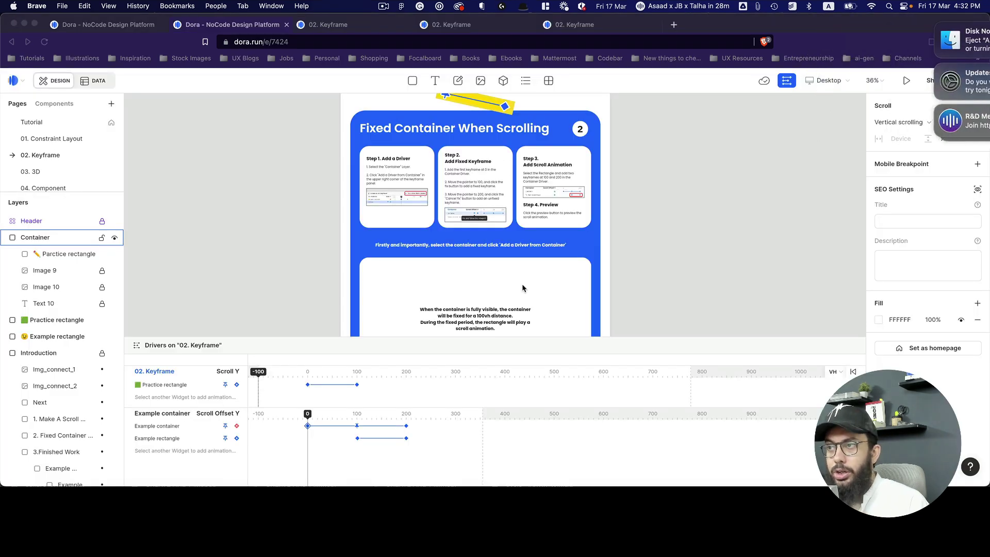
In the project editor, select the Container in the Fixed Container When Scrolling section and collapse its layer group
scroll(524, 285, down, 3)
click(473, 188)
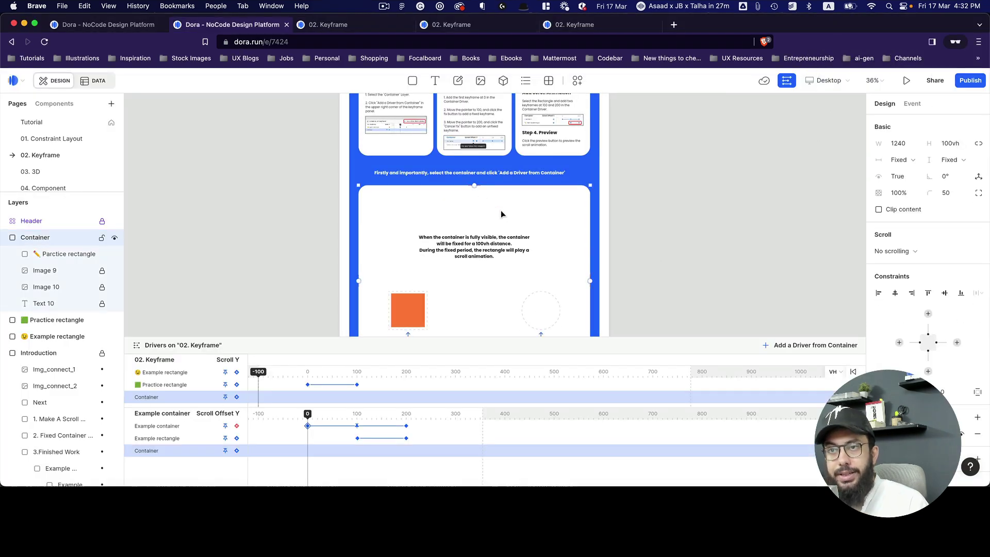
scroll(500, 209, down, 1)
click(5, 237)
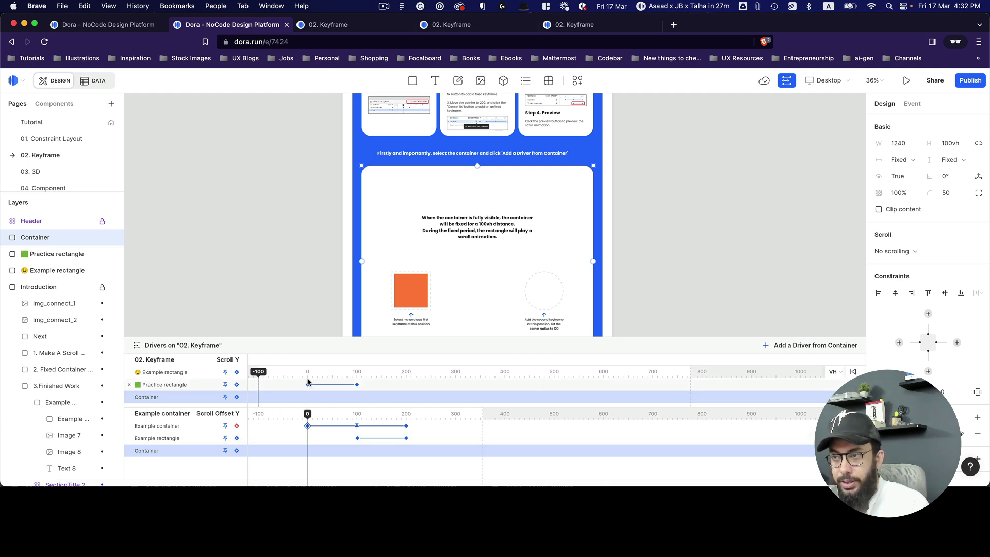
Examine the finished example in section 3, clear the selection, and return to the practice container in section 2
scroll(446, 265, down, 10)
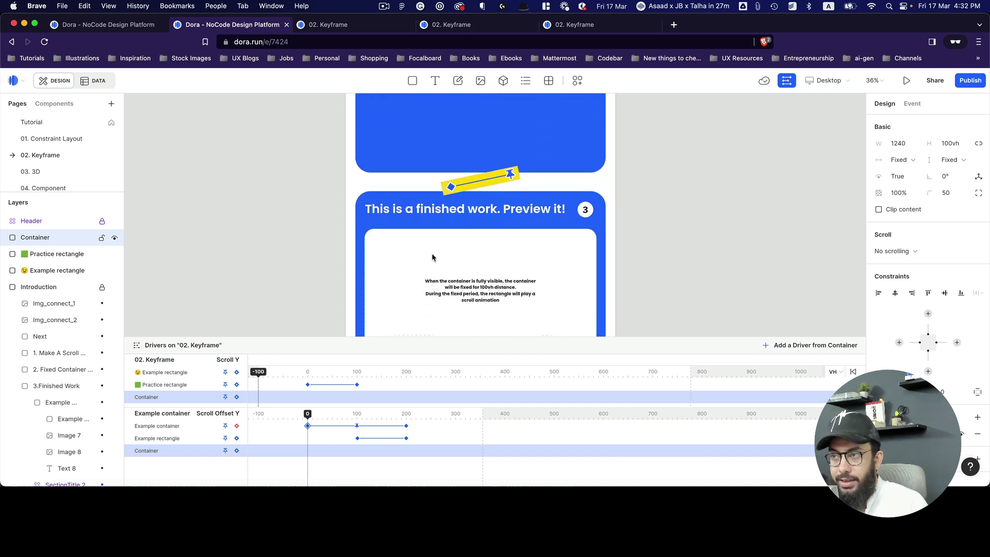
scroll(446, 265, down, 2)
key(Escape)
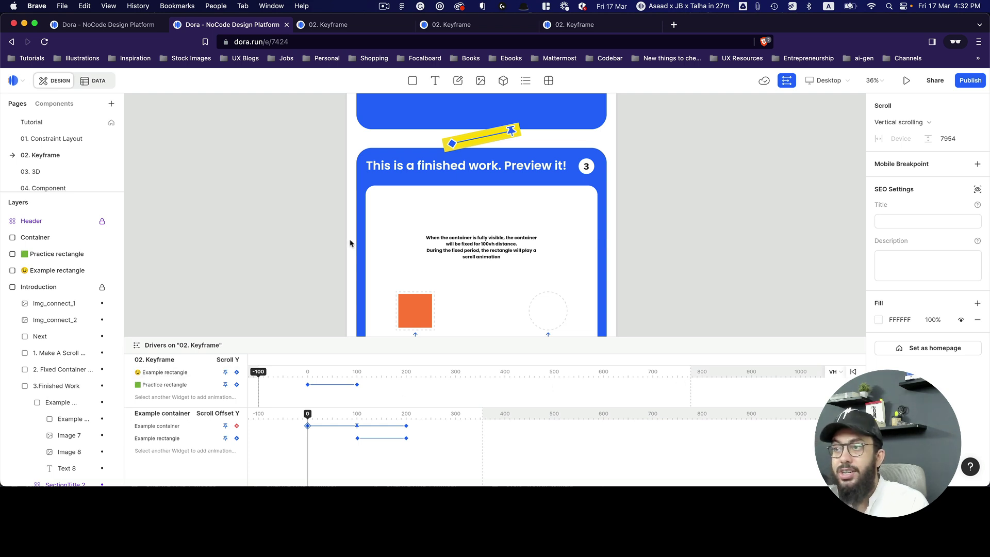
scroll(479, 244, up, 10)
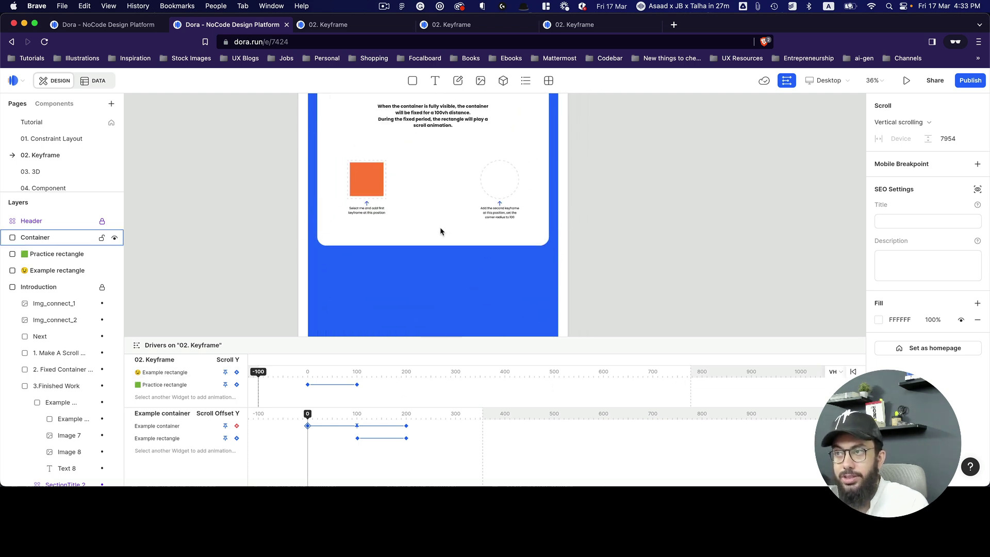
Select the practice container in section 2 and examine it against the page heading and the drivers already set up
click(441, 227)
scroll(441, 227, up, 3)
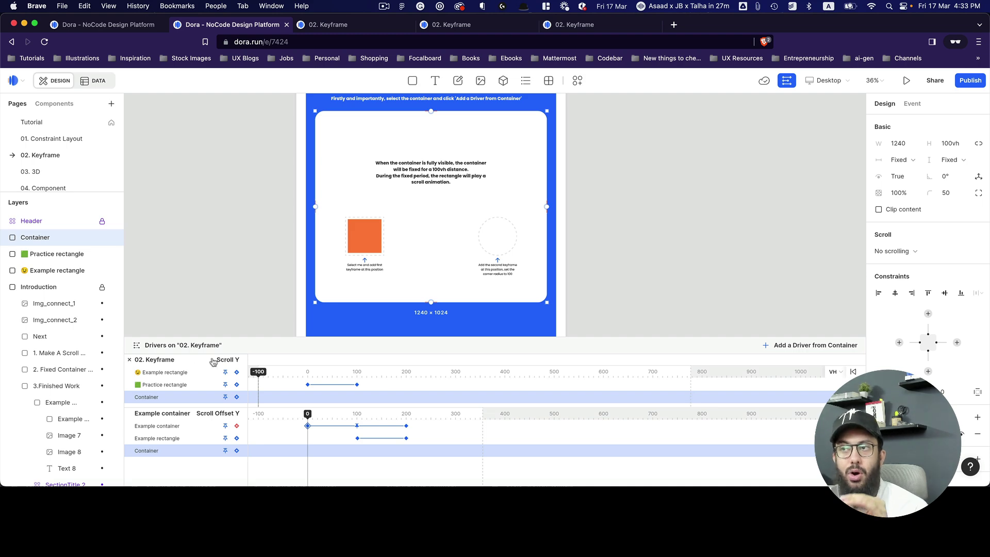
scroll(475, 229, up, 10)
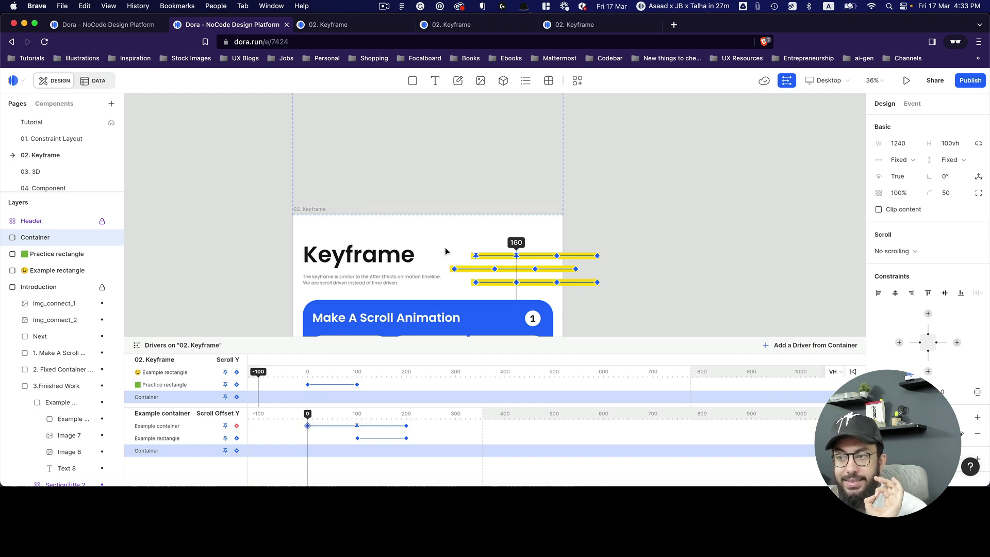
scroll(443, 255, down, 2)
scroll(446, 250, down, 2)
mouse_move(258, 372)
mouse_down()
mouse_move(306, 372)
mouse_move(253, 375)
mouse_up()
scroll(479, 283, down, 5)
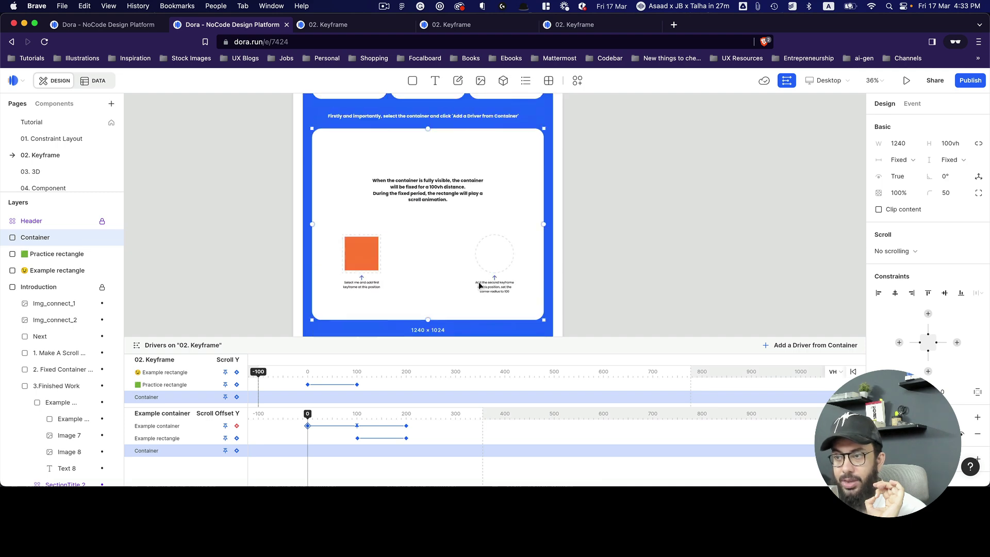
scroll(536, 206, up, 3)
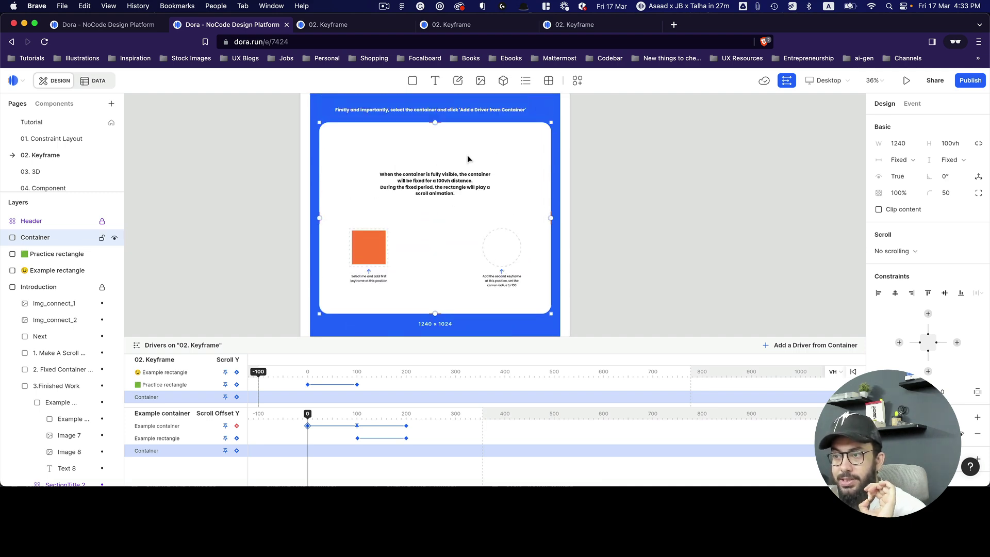
Add a driver from the Container and place the Container's first keyframe at 0 in it
click(5, 287)
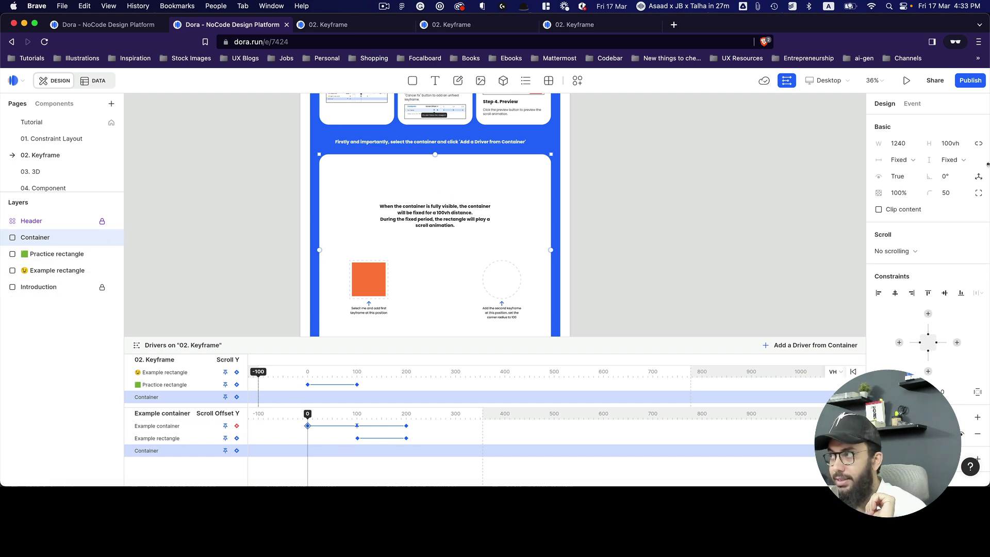
click(801, 345)
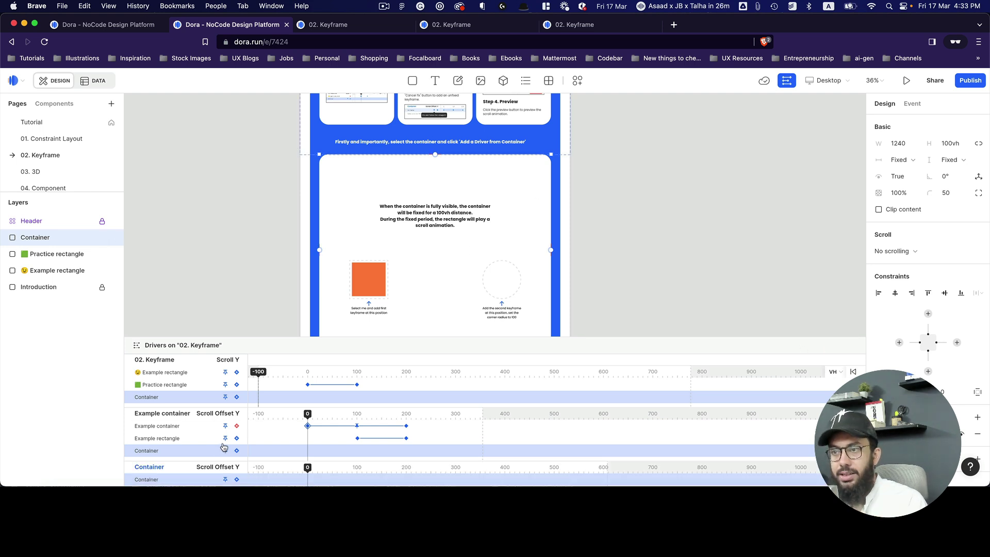
click(236, 476)
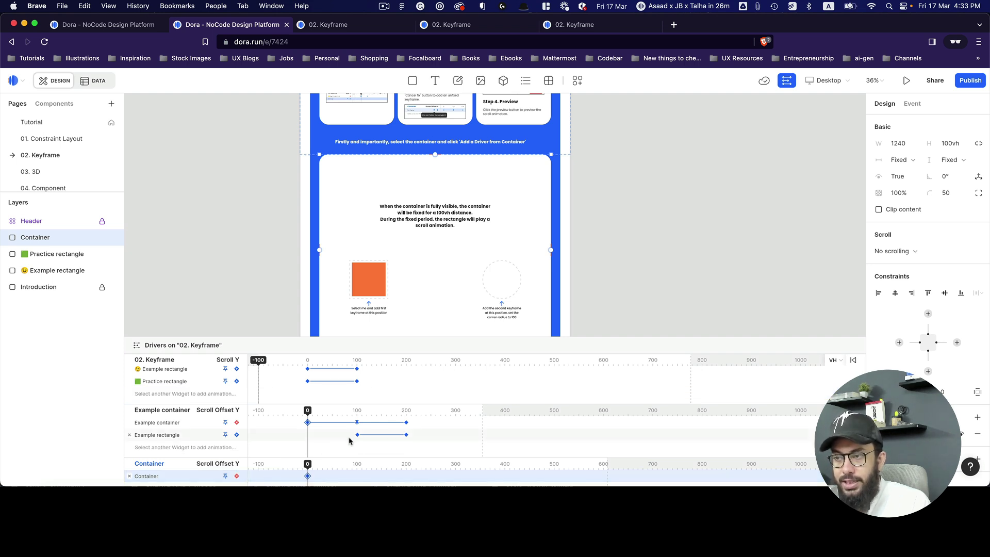
Add a fixed keyframe for the Container at 100 in its own driver, matching the Example container
click(357, 413)
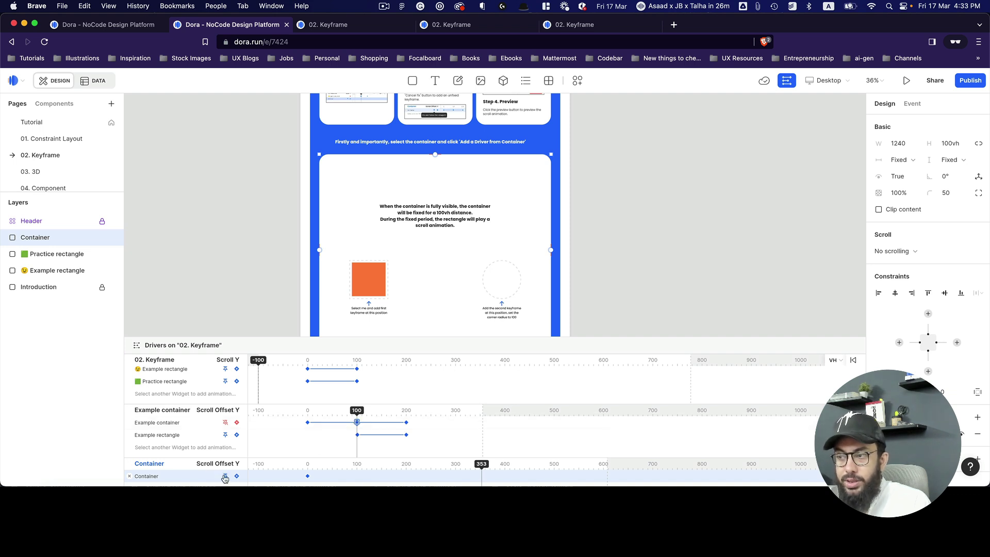
scroll(574, 252, down, 3)
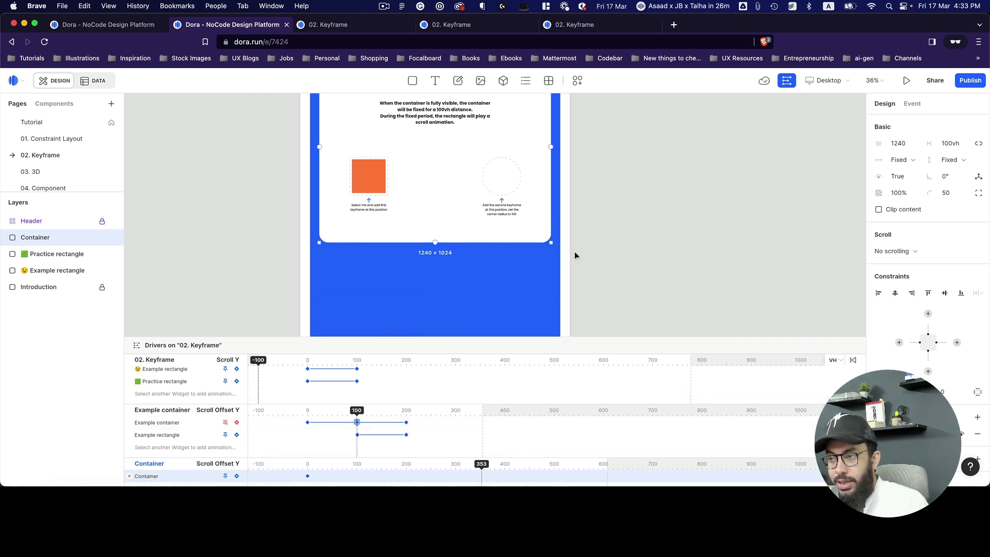
scroll(409, 457, down, 1)
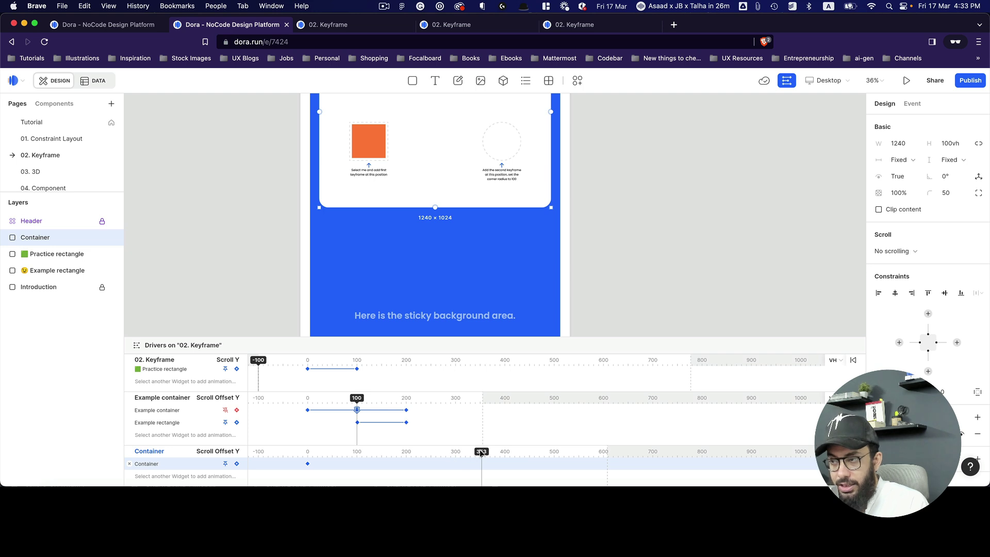
drag(481, 455, 357, 462)
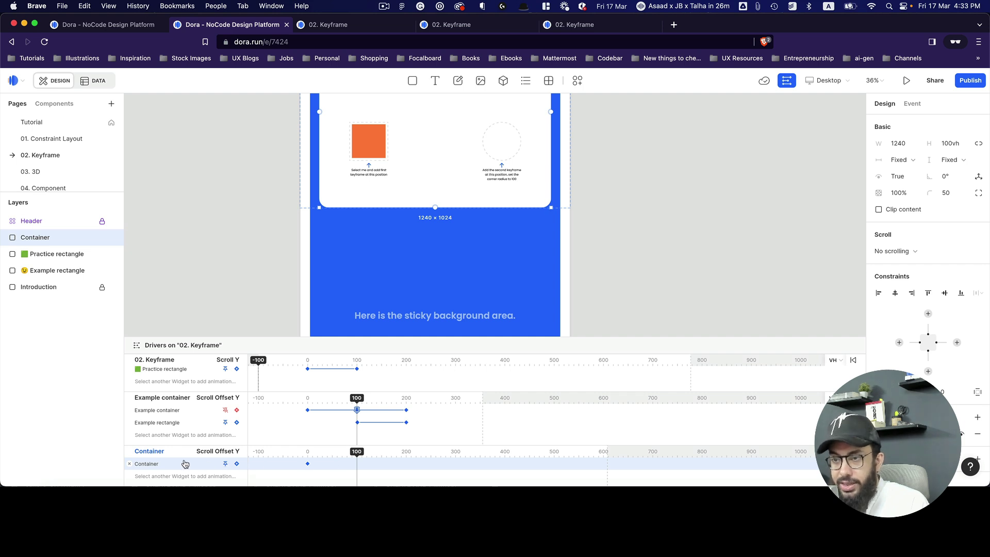
click(236, 463)
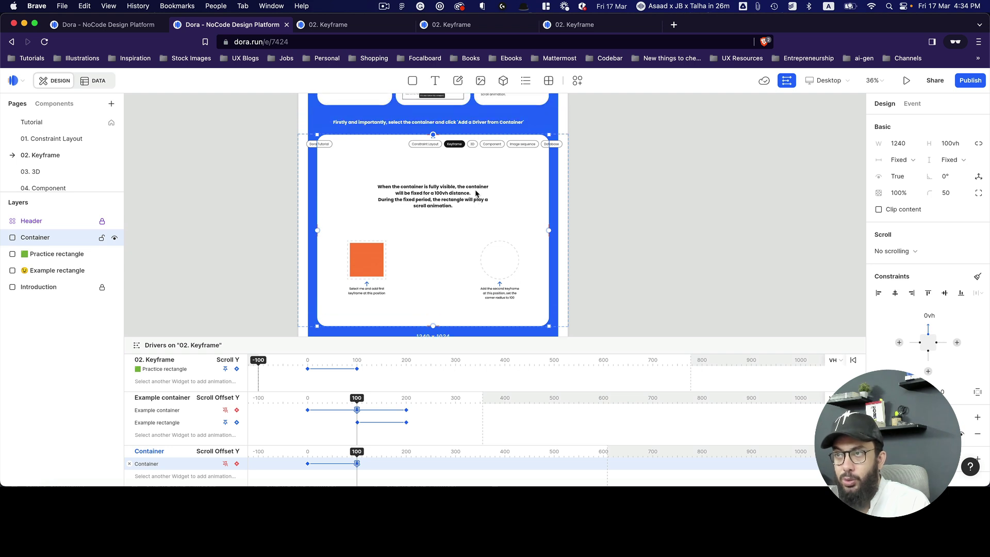
Add an unfixed keyframe for the Container at 200 in the Container driver
scroll(358, 457, down, 5)
drag(417, 456, 406, 459)
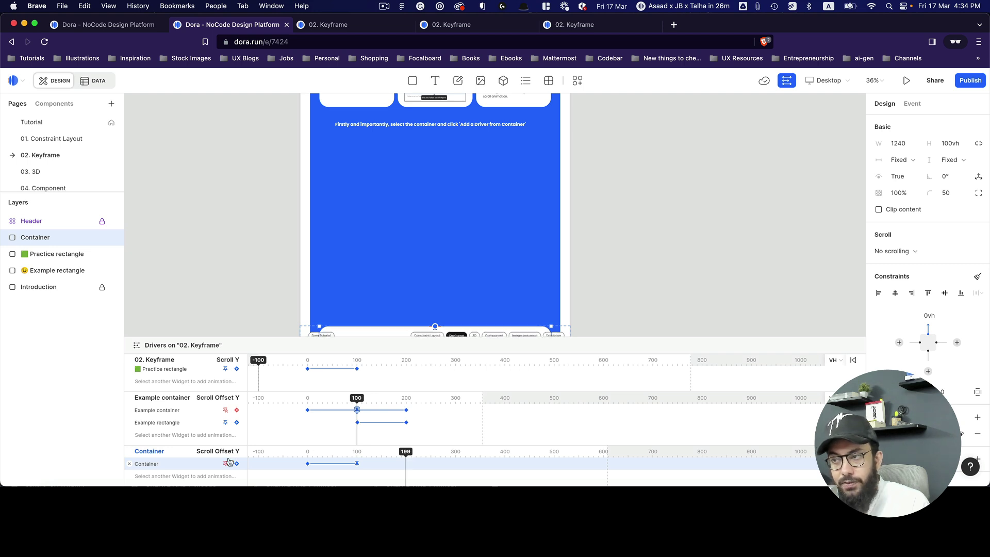
drag(407, 452, 406, 457)
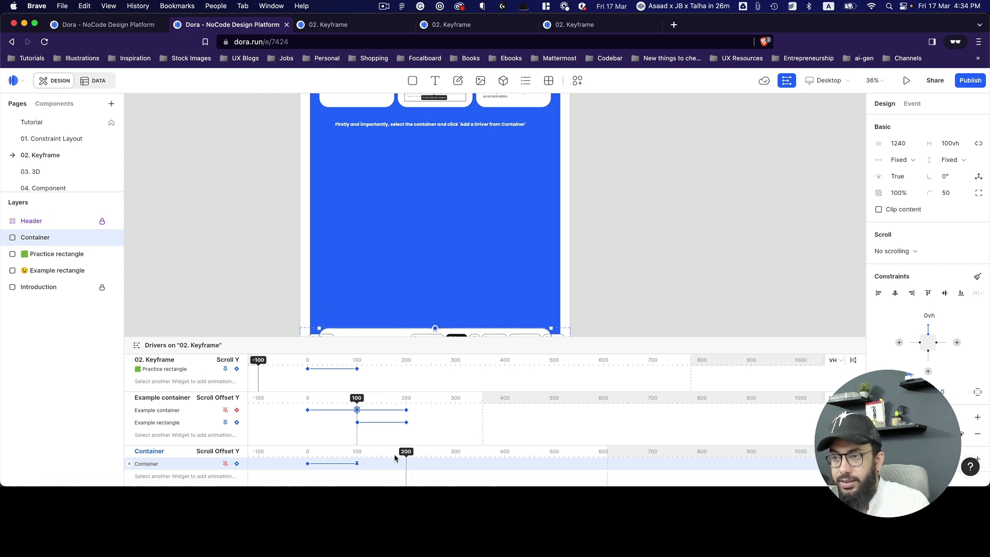
click(225, 464)
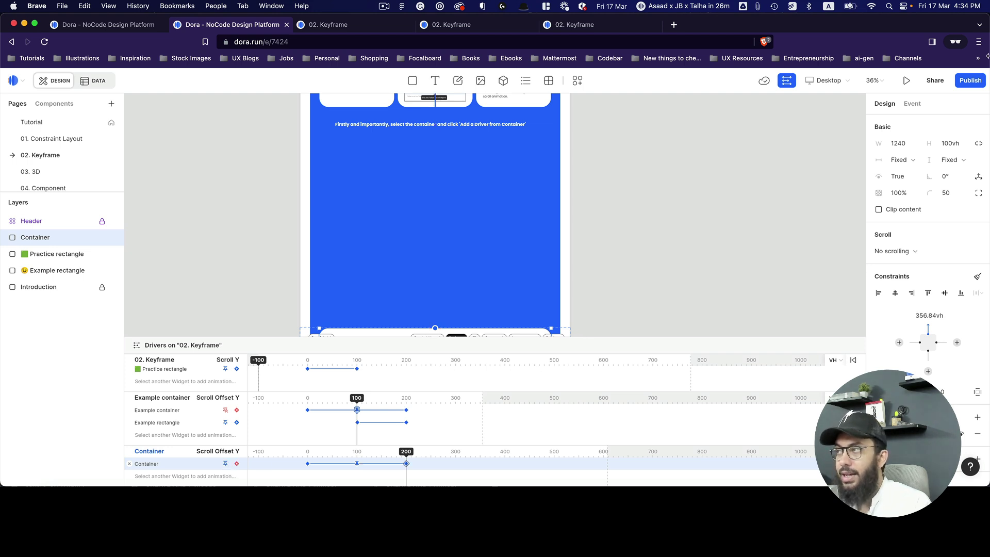
Scrub the Container's animation back towards 0, and preview the page to check how the section 2 container behaves while scrolling
click(906, 80)
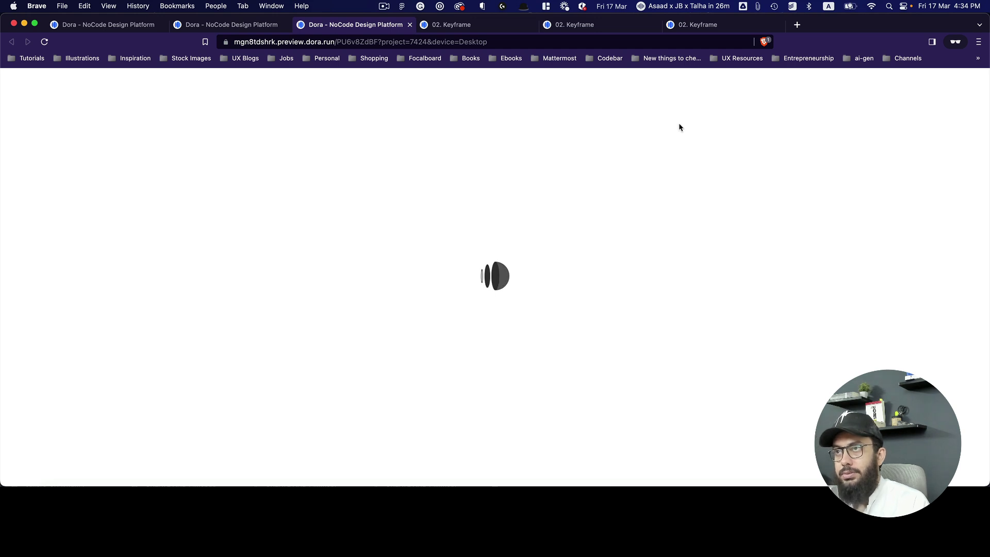
key(super+alt+Left)
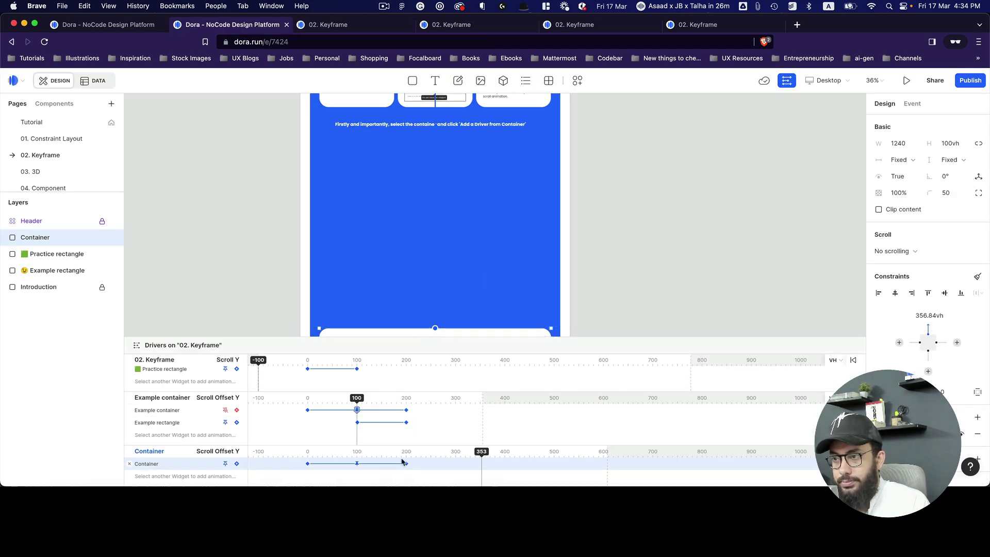
drag(402, 453, 313, 452)
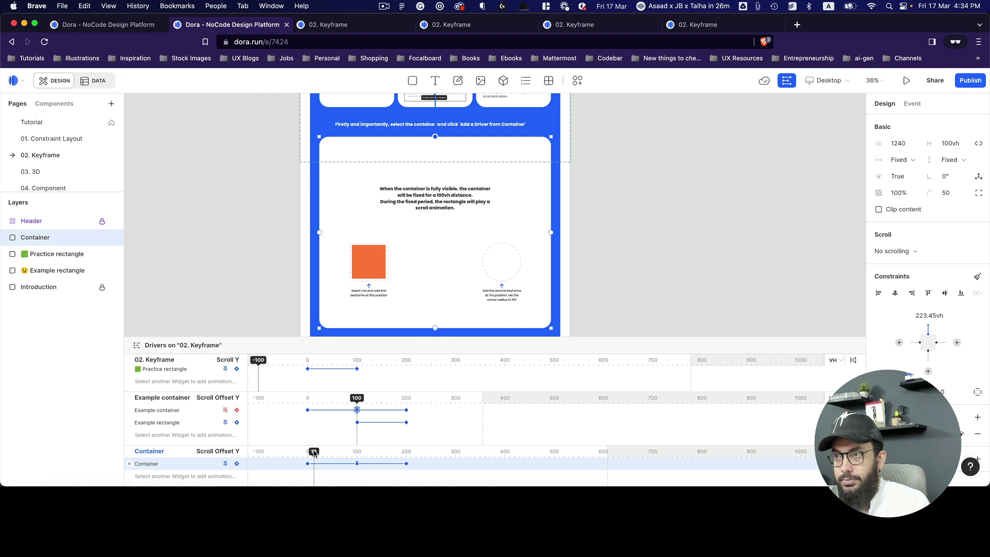
key(super+alt+Right)
scroll(512, 236, down, 5)
scroll(512, 236, down, 10)
scroll(511, 236, down, 1)
scroll(551, 234, down, 10)
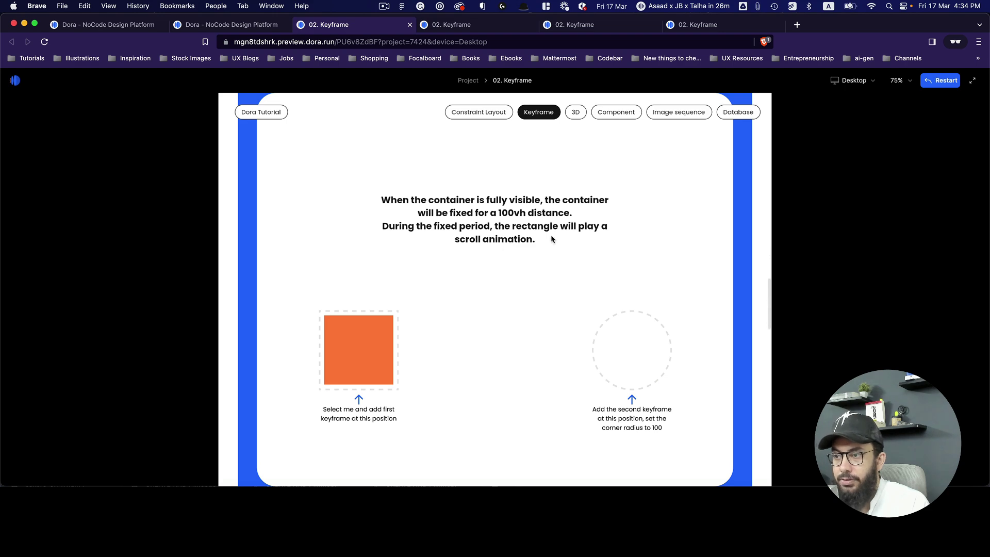
scroll(549, 234, up, 6)
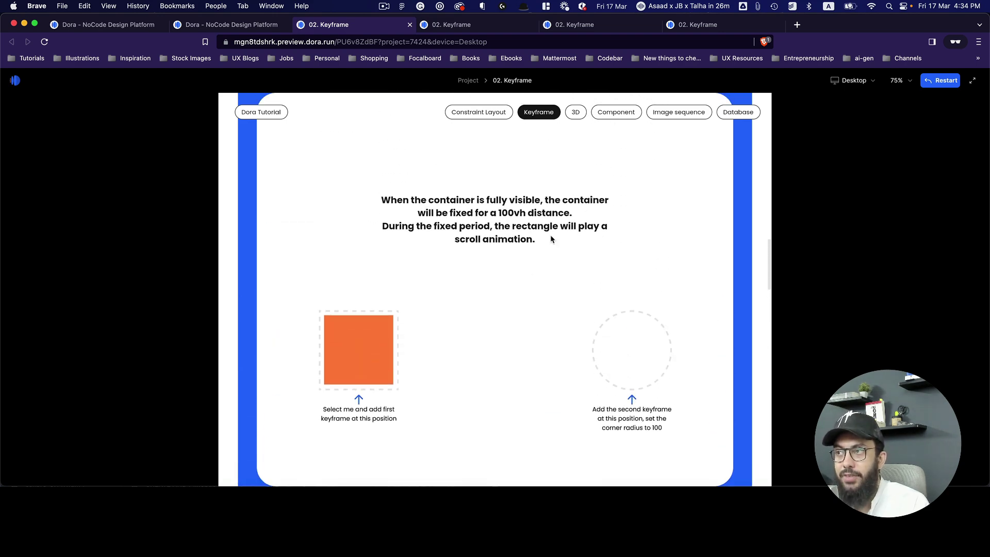
Compare the Container's keyframes with the preview, replaying the scroll from the section 2 heading to the start of section 3
key(ctrl+shift+Tab)
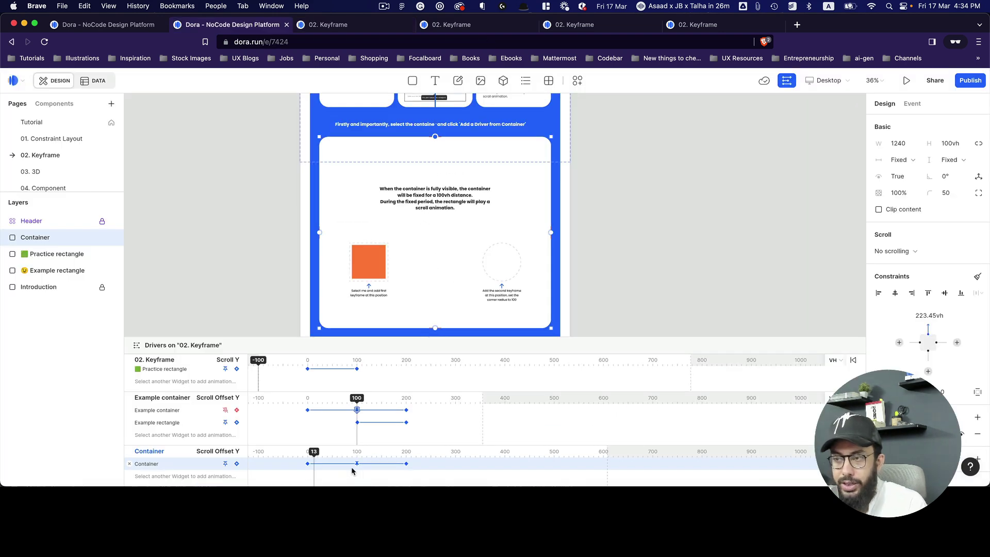
key(ctrl+Tab)
scroll(466, 293, up, 6)
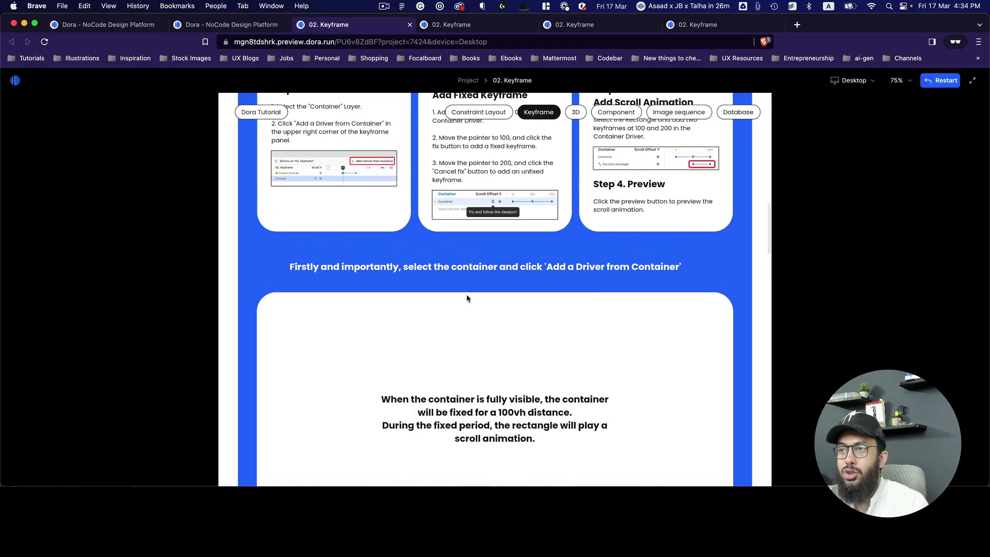
scroll(466, 298, up, 3)
scroll(466, 297, down, 15)
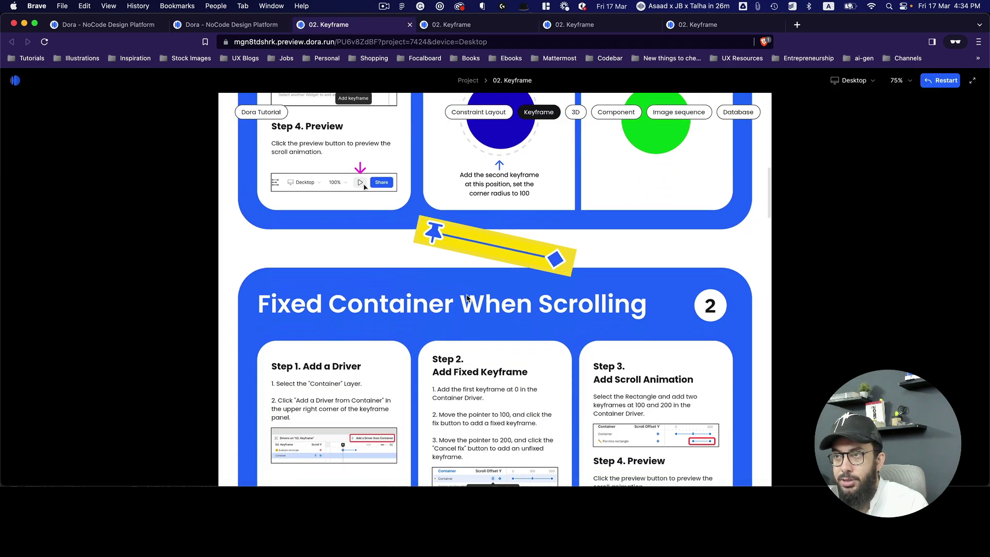
scroll(466, 298, down, 5)
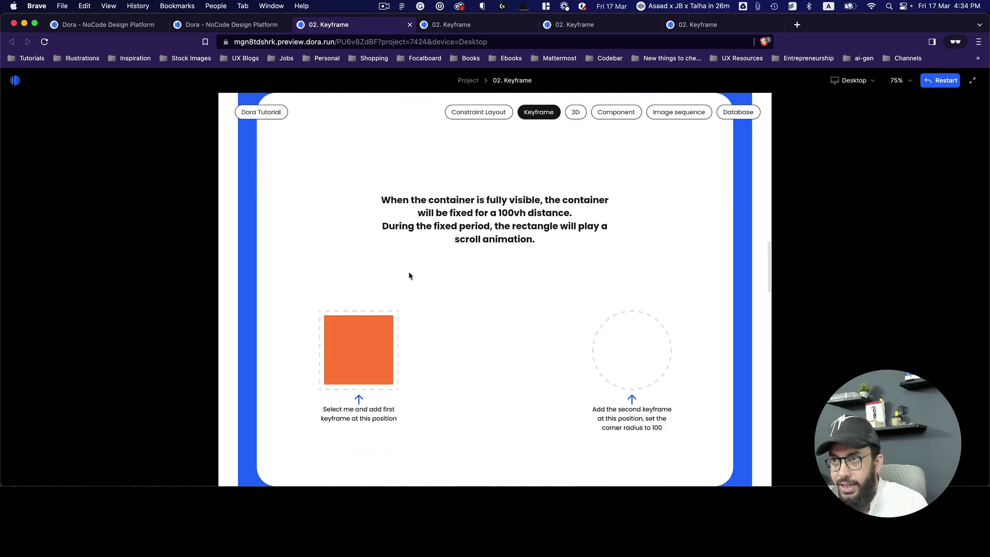
scroll(523, 277, down, 5)
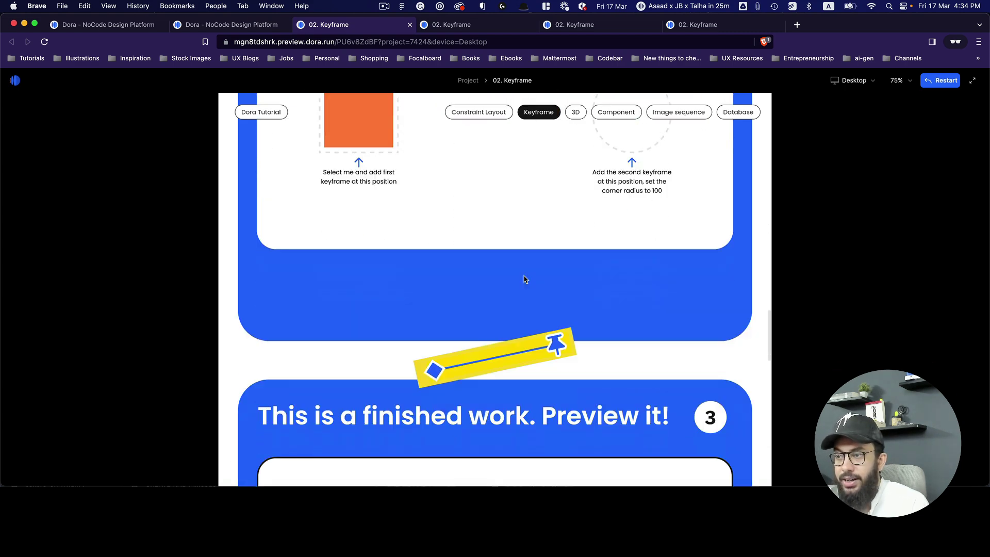
scroll(524, 279, up, 5)
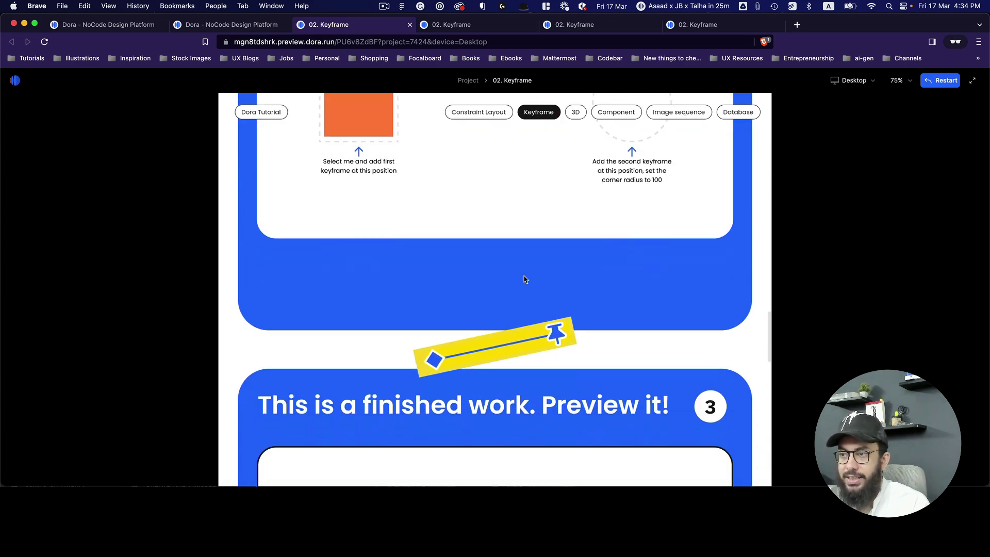
In the project editor, add an ordinary, unfixed keyframe for the Container's Parctice rectangle at 100 in the Container driver
key(ctrl+shift+Tab)
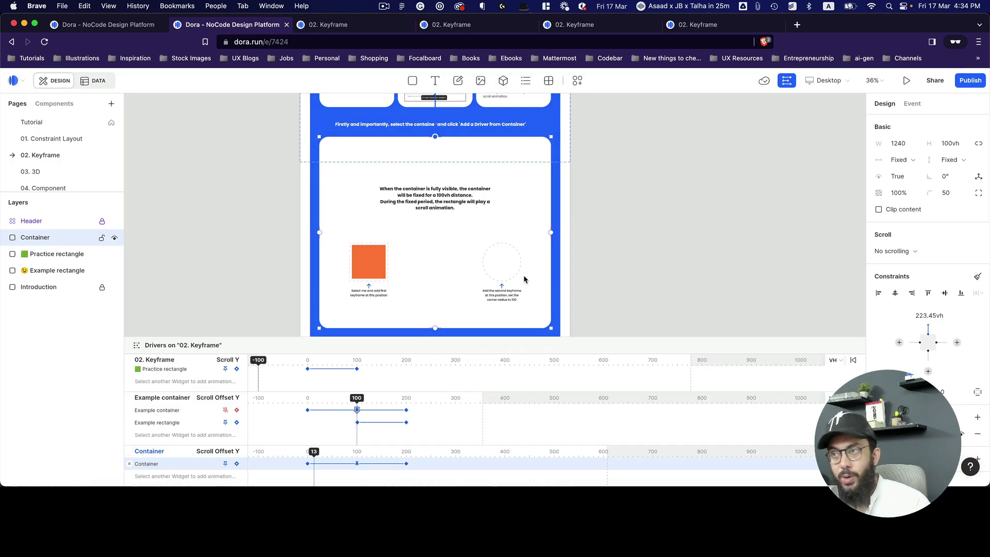
click(355, 453)
drag(356, 455, 357, 455)
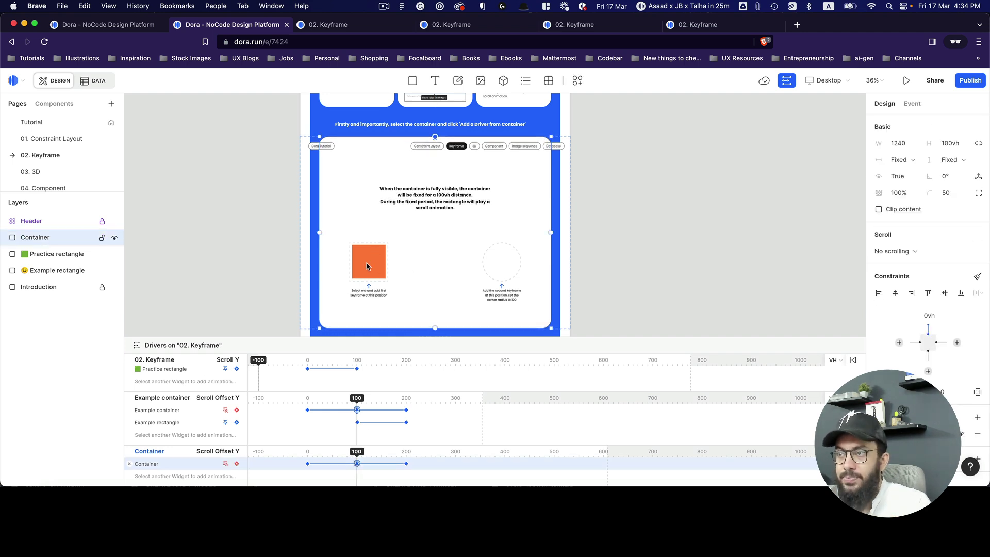
click(5, 238)
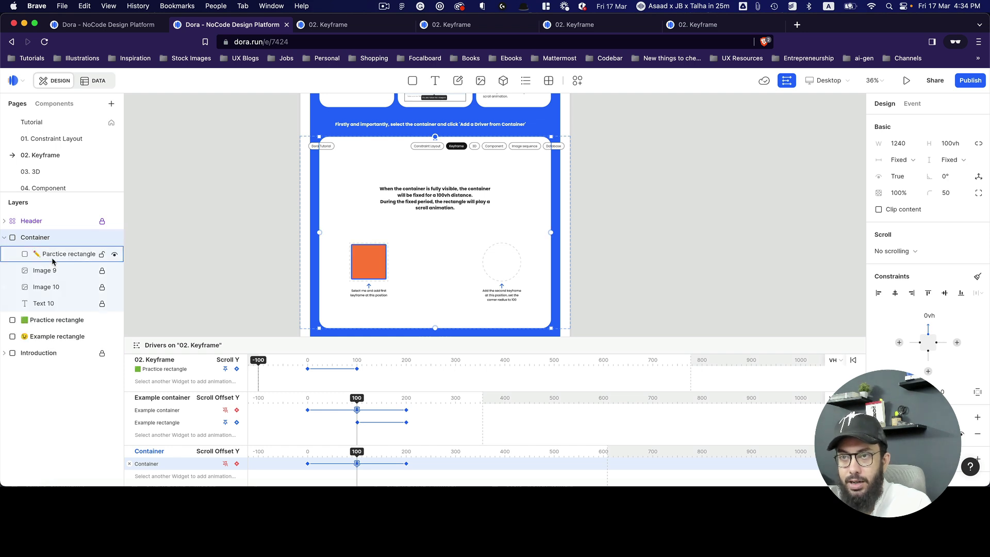
click(67, 254)
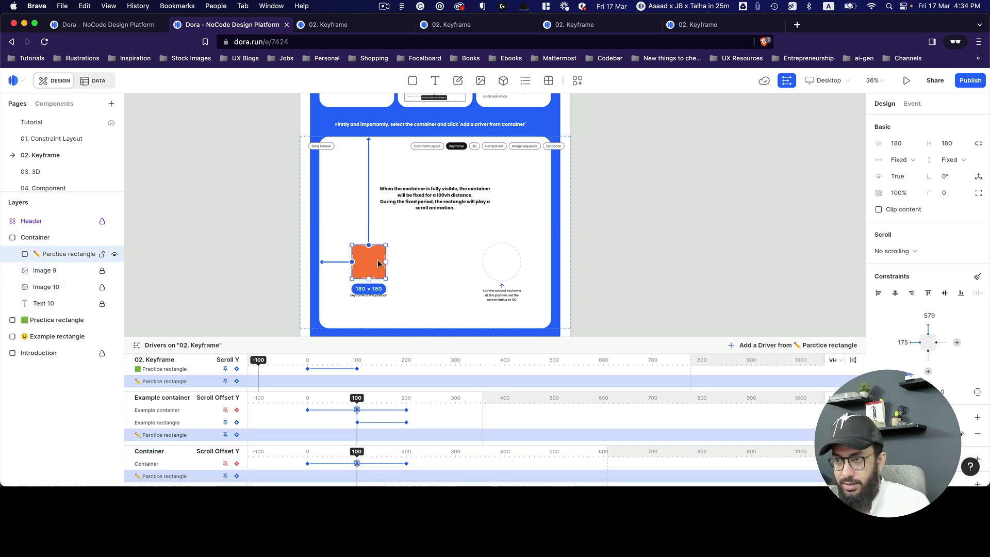
click(225, 476)
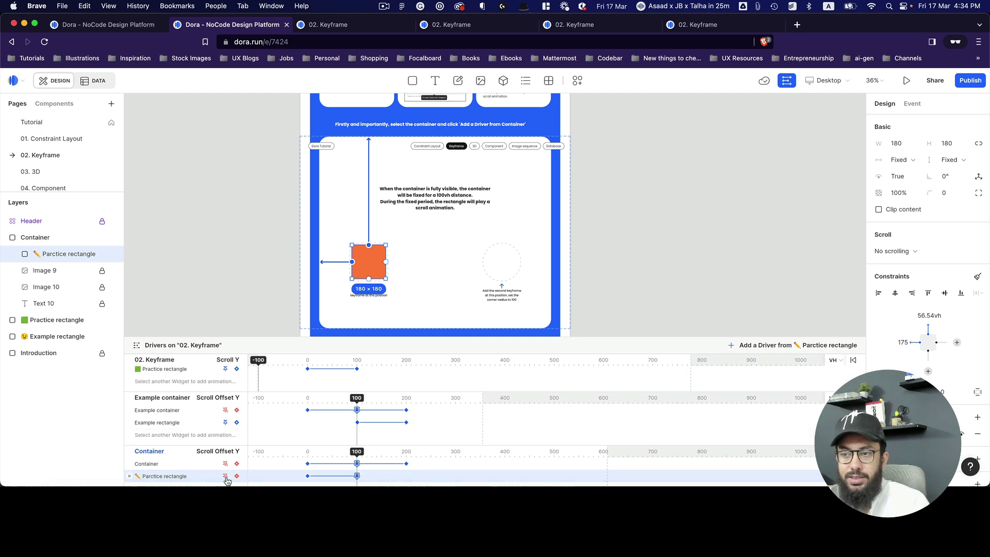
click(226, 477)
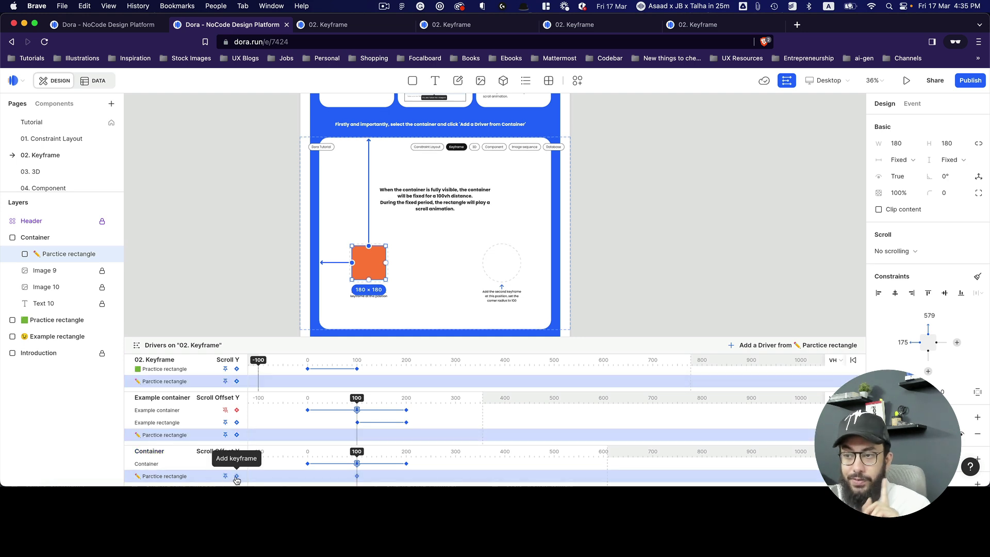
click(236, 476)
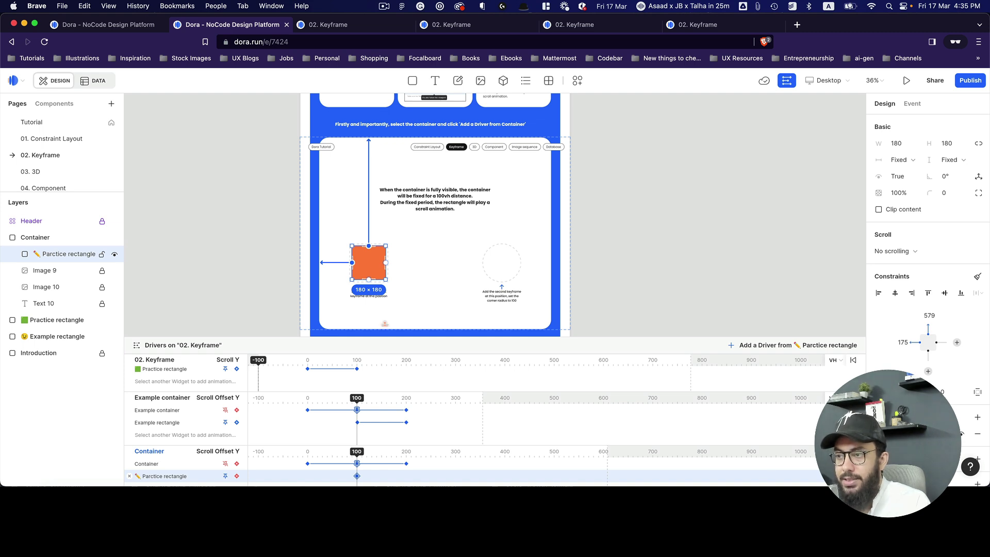
Add a Parctice rectangle keyframe at 200 in the Container driver, placing it inside the dashed circle at 52 × 74 with corner radius 555
click(406, 463)
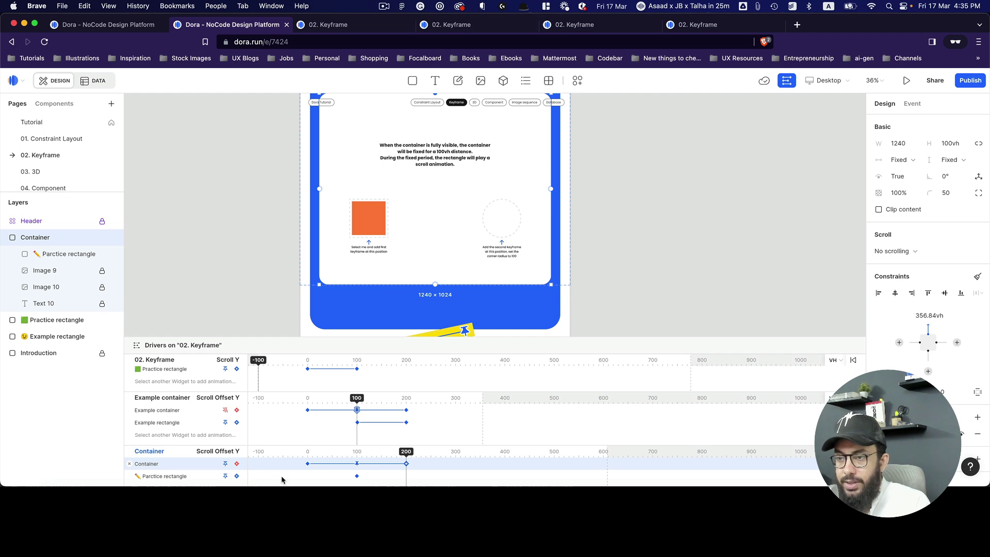
click(189, 477)
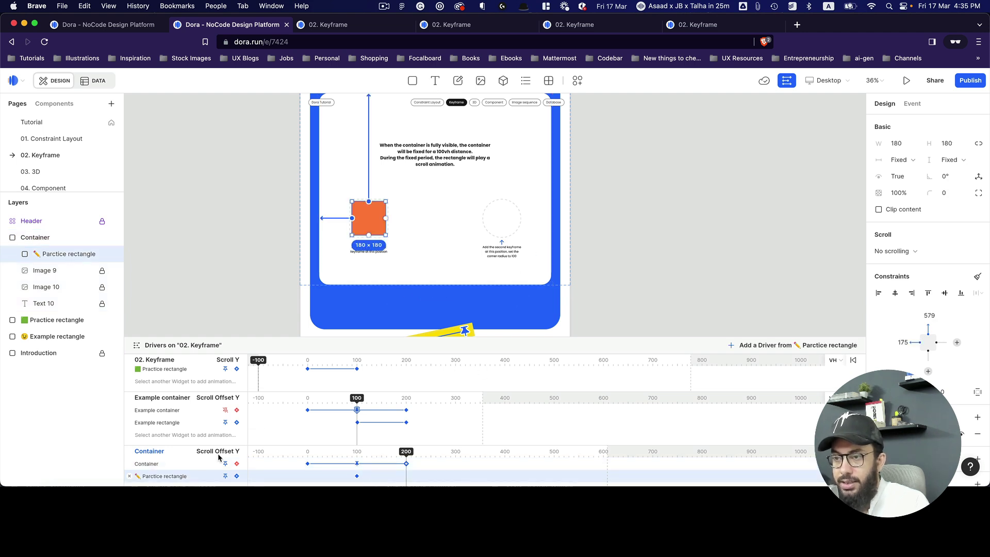
click(236, 476)
drag(373, 220, 509, 230)
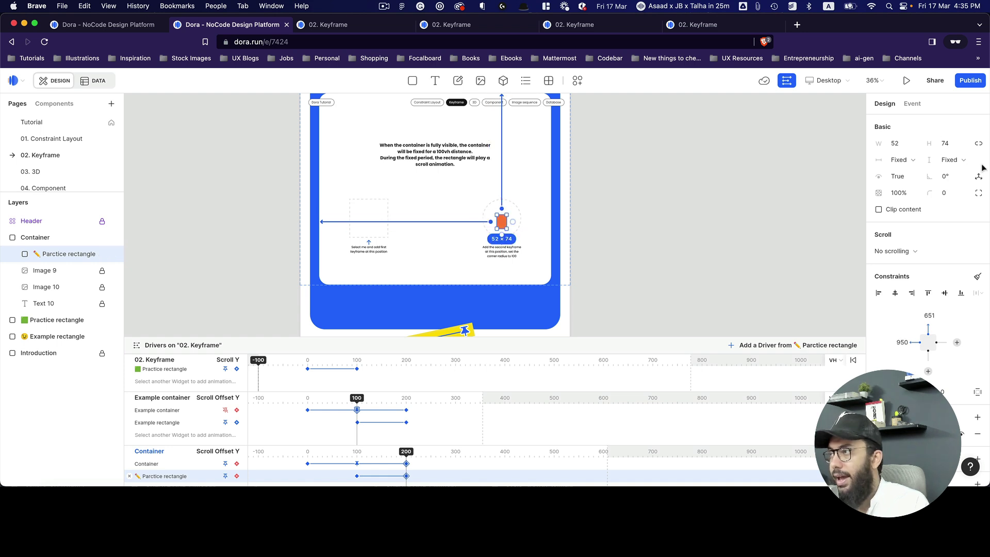
text(555)
key(Return)
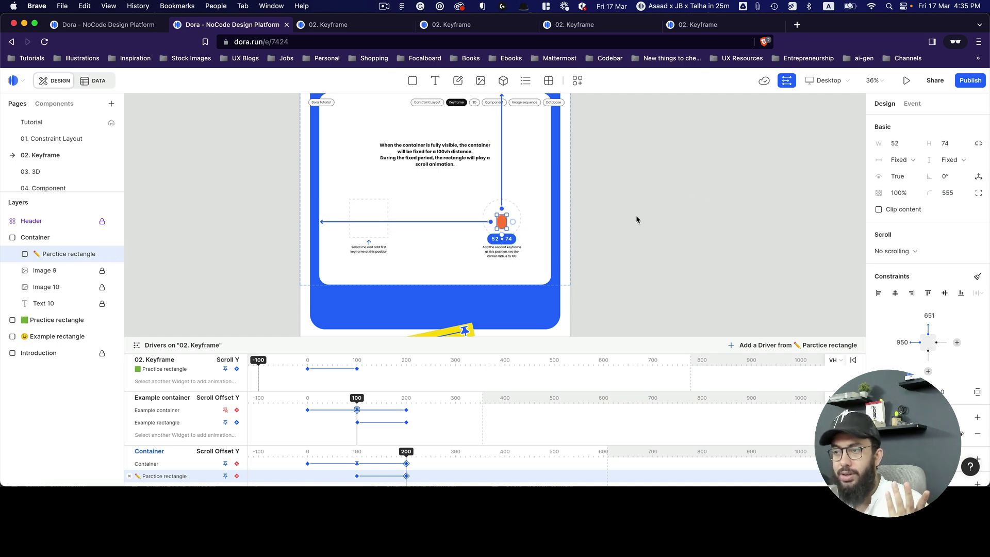
Preview the page and follow the scroll from its top to the section 2 container where the practice rectangle starts animating
click(907, 81)
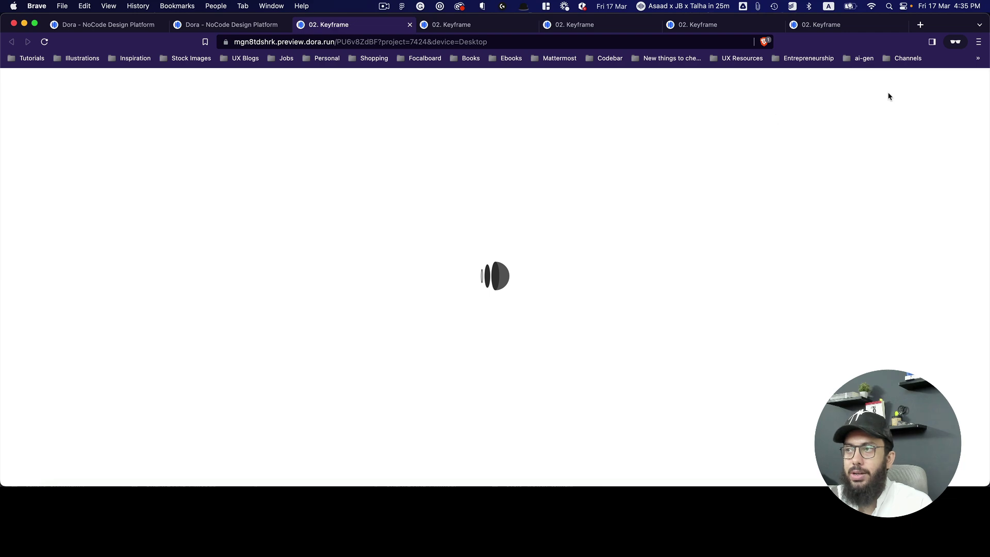
scroll(538, 123, down, 10)
scroll(540, 122, up, 6)
scroll(512, 236, up, 1)
scroll(512, 236, up, 2)
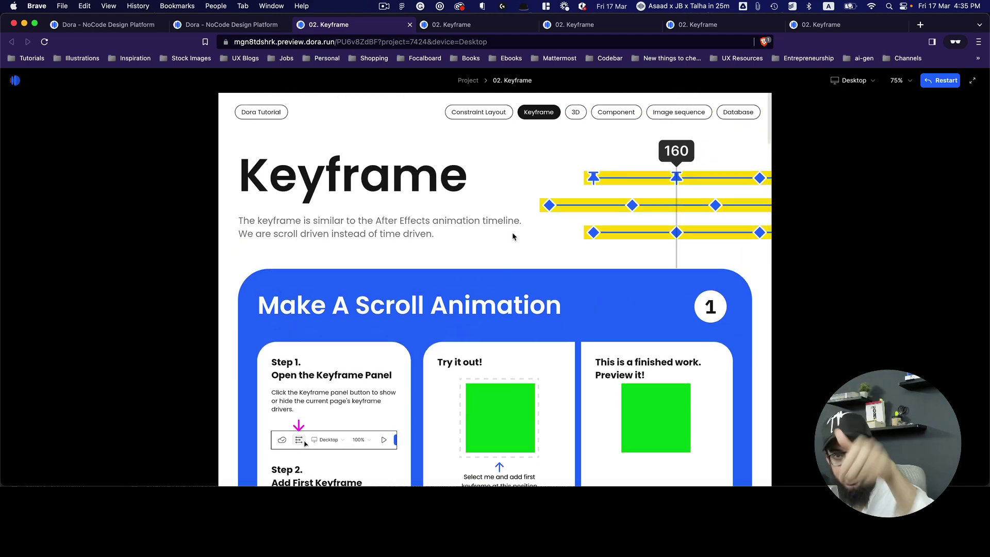
scroll(512, 234, down, 12)
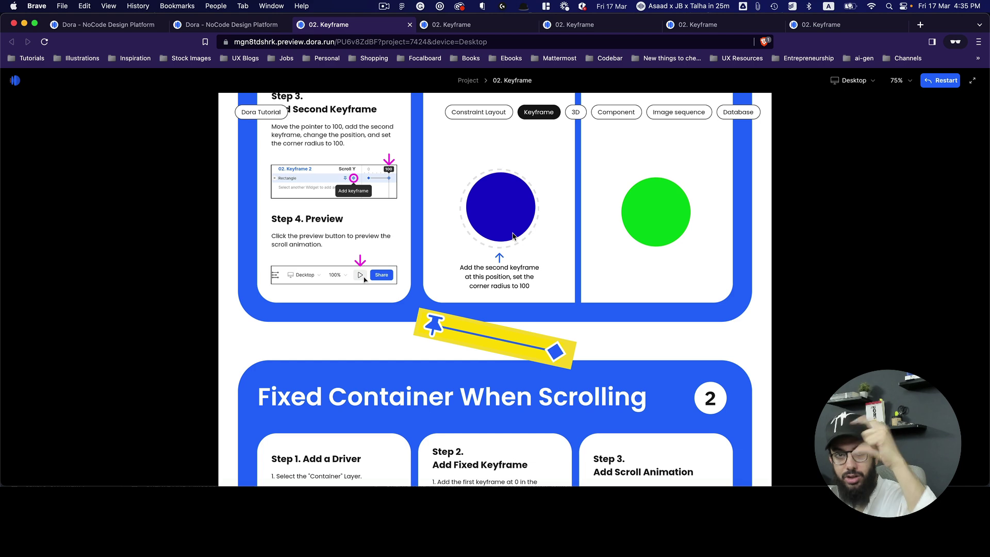
scroll(512, 236, down, 10)
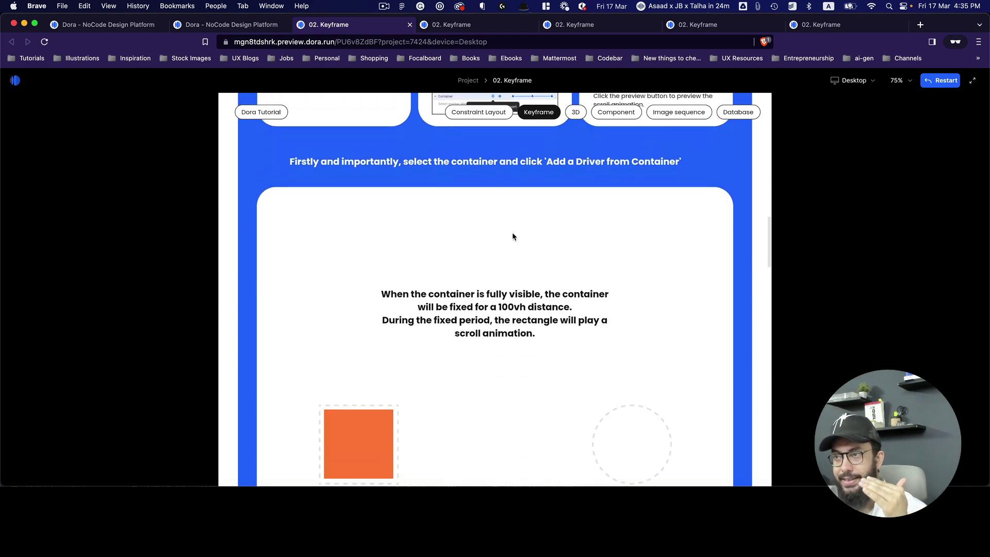
scroll(512, 236, down, 2)
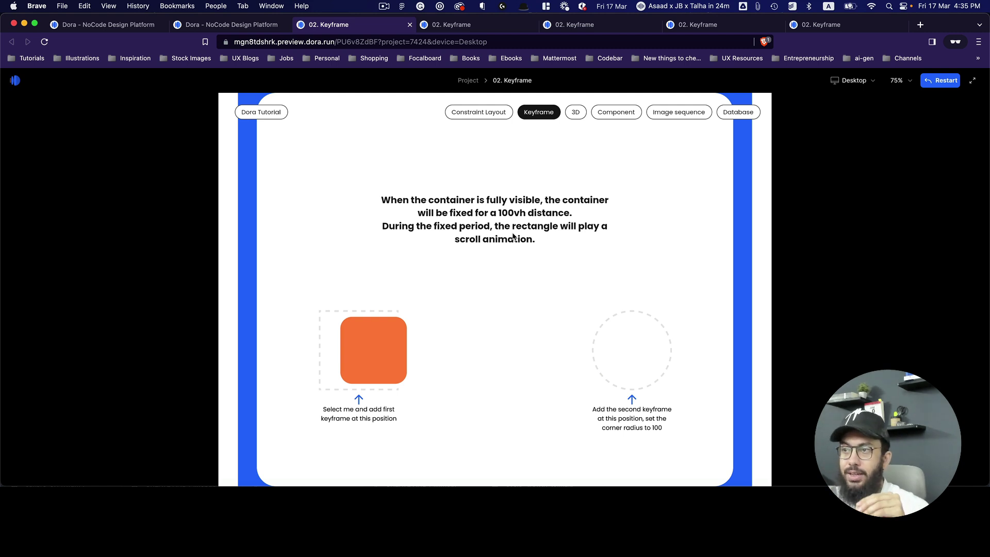
scroll(479, 211, up, 1)
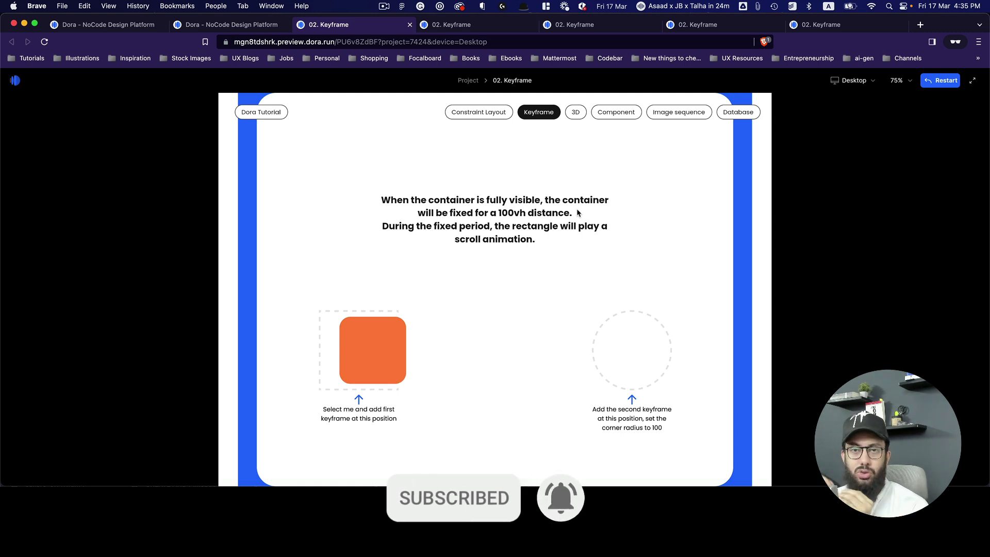
Replay the section 2 container's fixed period in both scroll directions to examine the rectangle's motion and the container's release
scroll(576, 209, down, 5)
scroll(568, 213, down, 5)
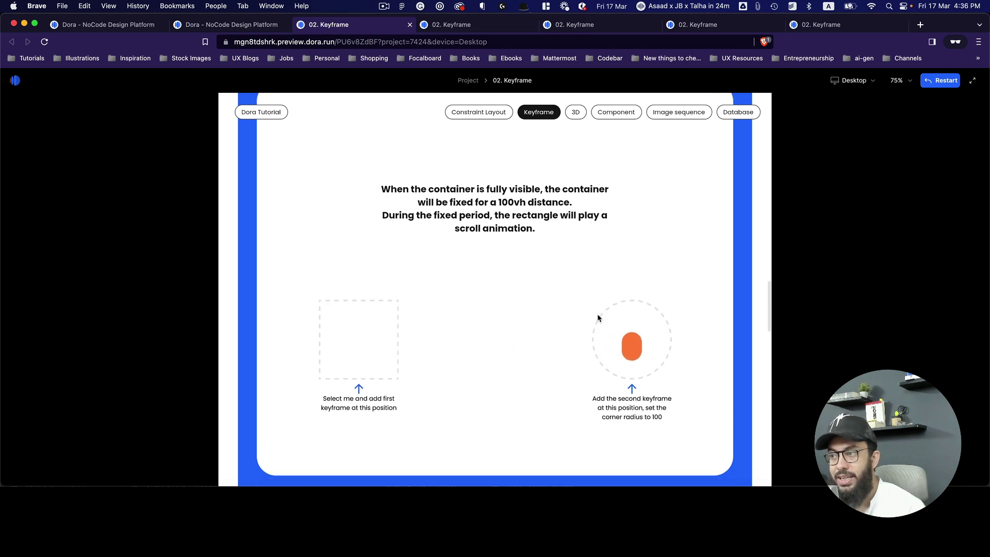
scroll(544, 336, up, 5)
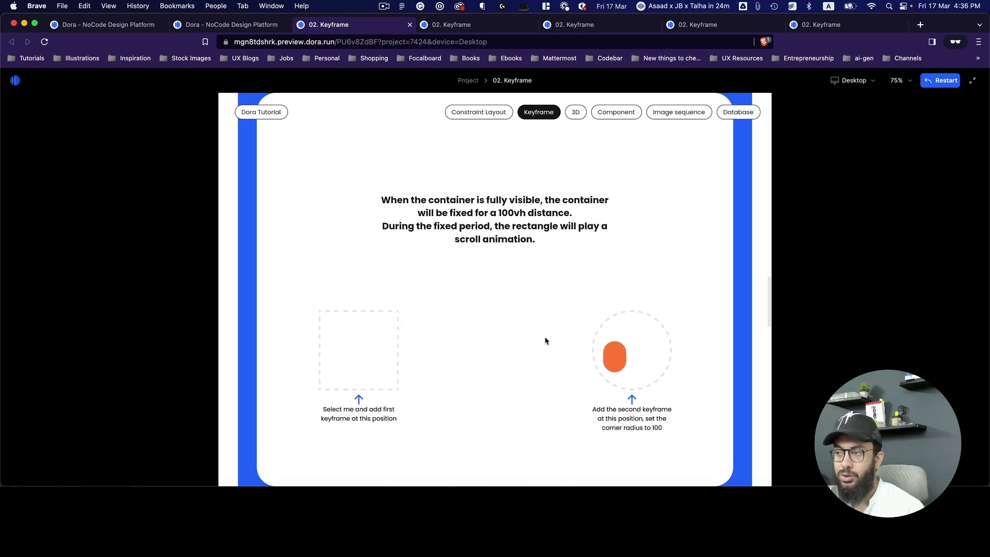
scroll(545, 336, down, 2)
scroll(545, 336, down, 8)
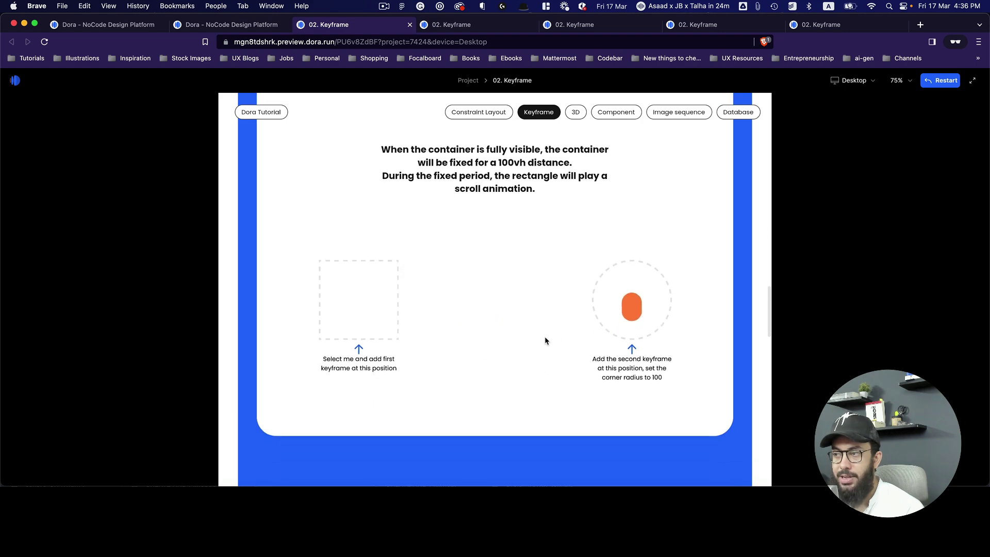
scroll(544, 336, up, 7)
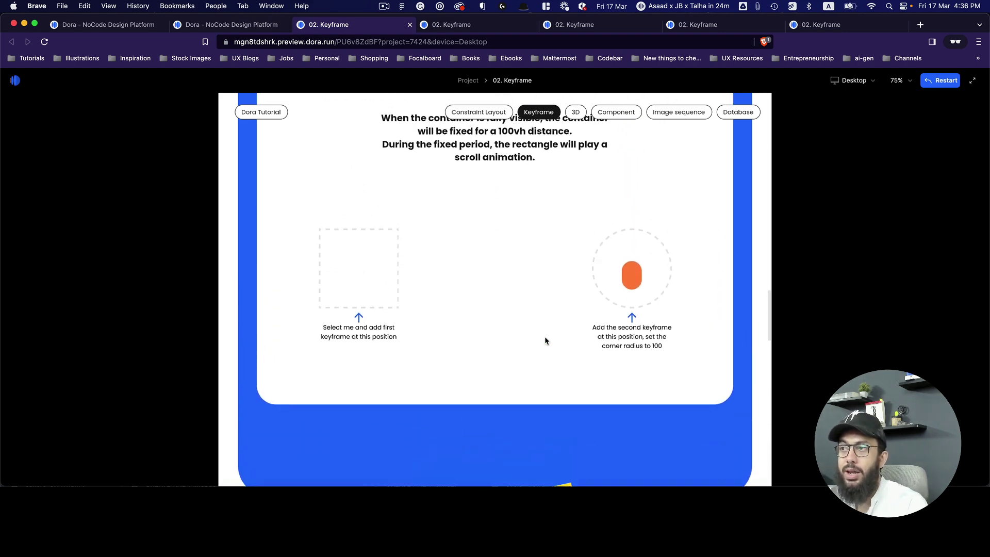
In the project editor, unlock the Container's Text 10 layer and add a keyframe for it at 100 in the Container driver
key(ctrl+shift+Tab)
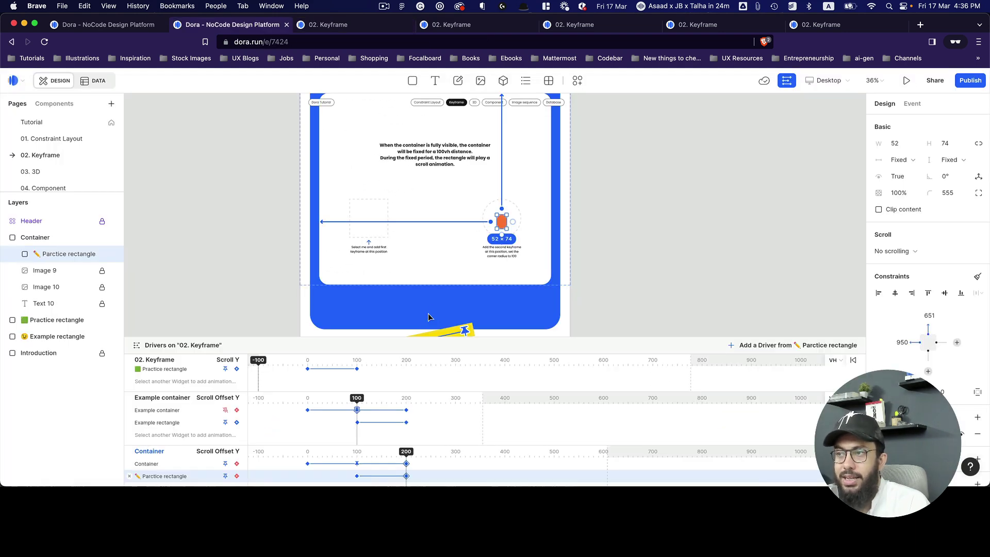
click(47, 237)
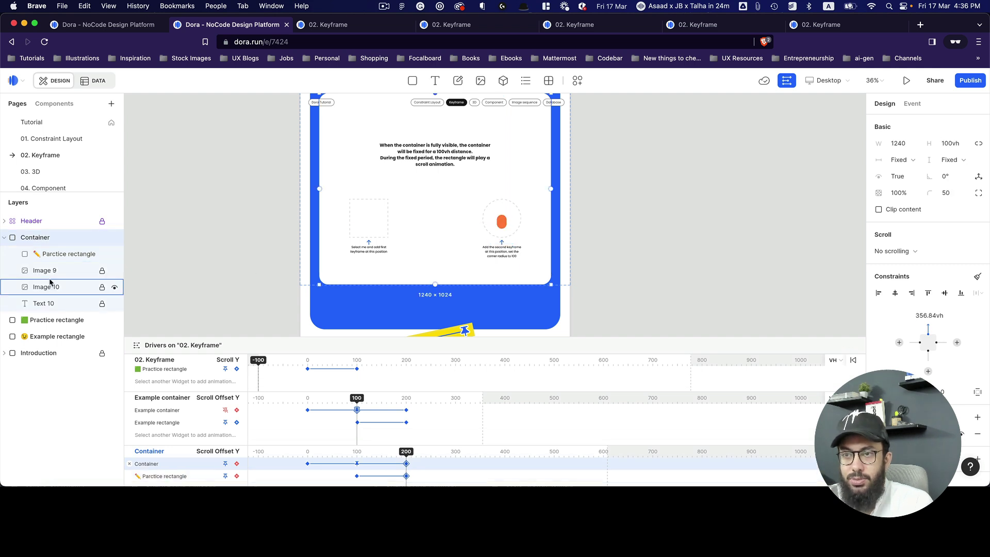
click(102, 304)
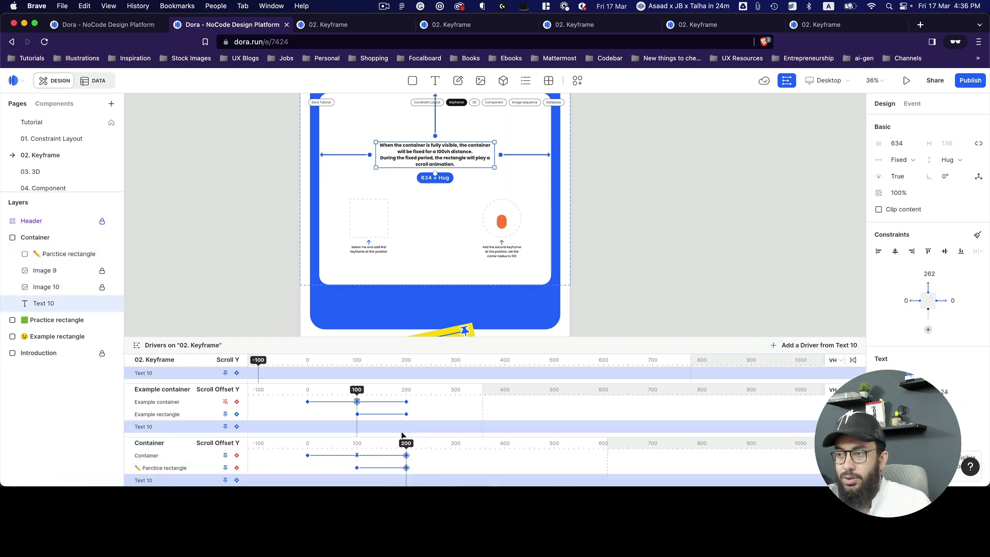
drag(407, 449, 357, 446)
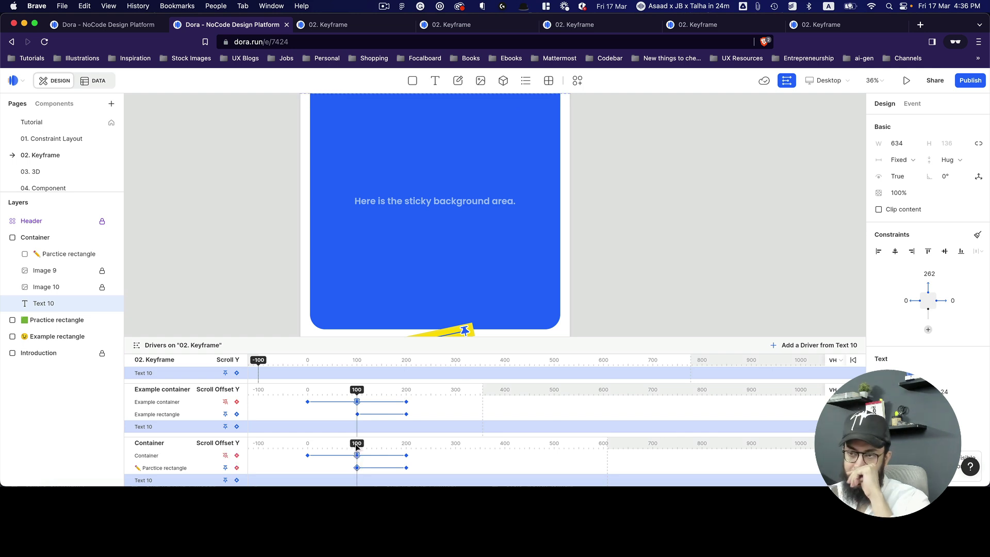
click(236, 480)
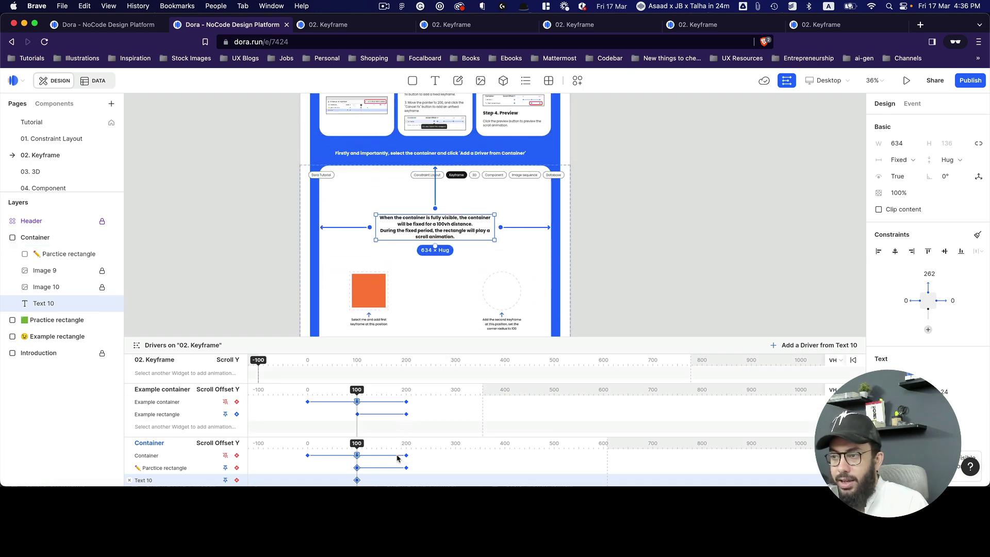
Add a second keyframe for Text 10 at 200 in the Container driver
click(406, 467)
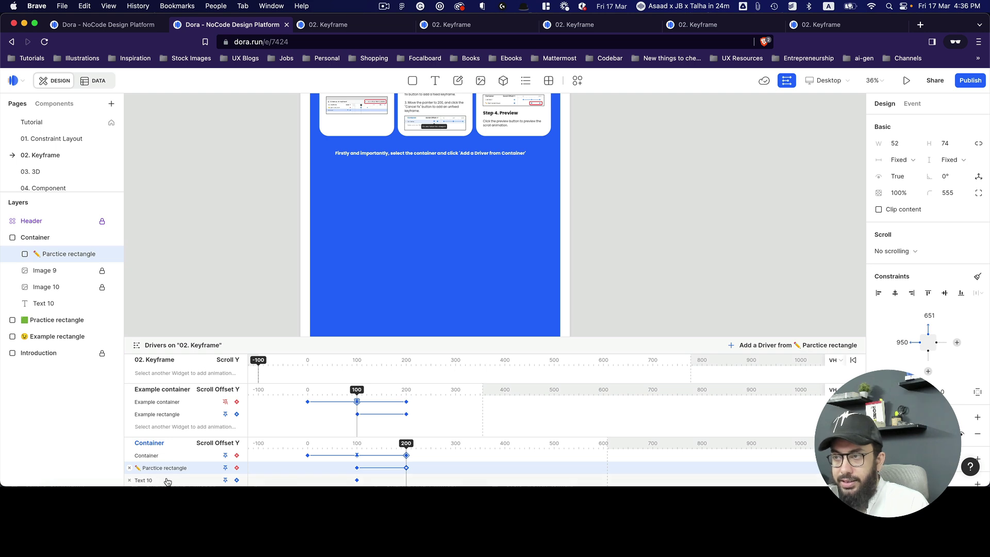
click(167, 481)
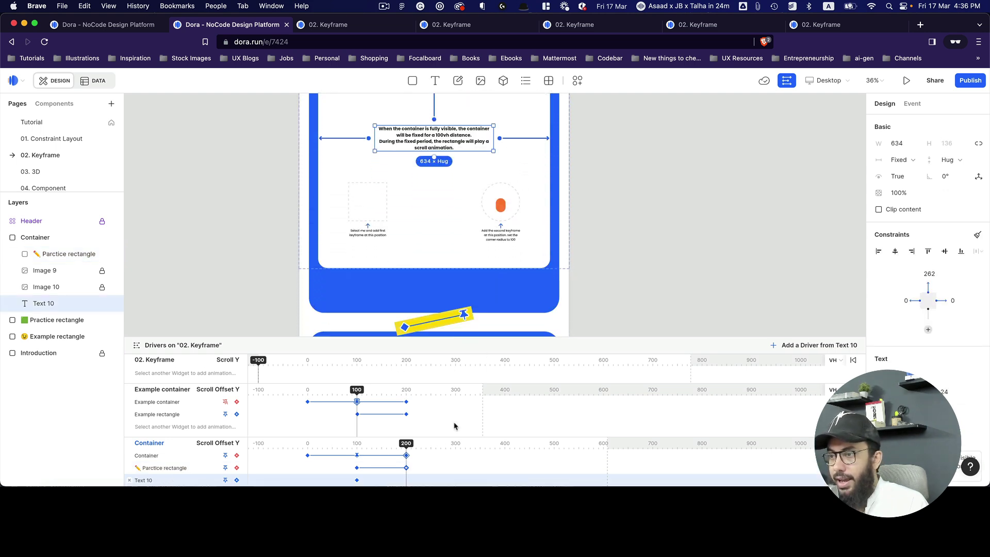
click(236, 480)
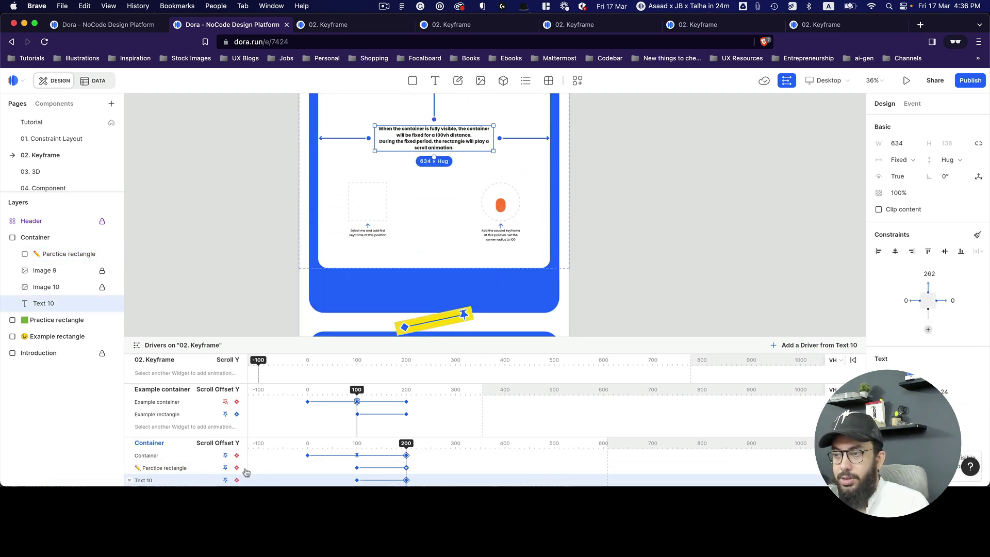
At the 200 keyframe, set Text 10's font size to 12 and move it down near the container's lower edge, about 931 from its top
scroll(468, 258, up, 2)
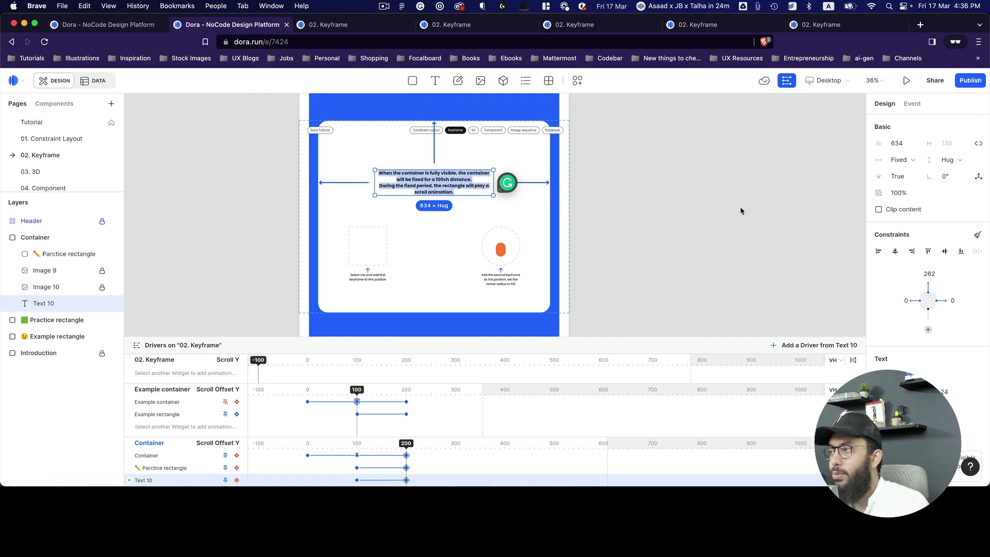
click(944, 391)
text(12)
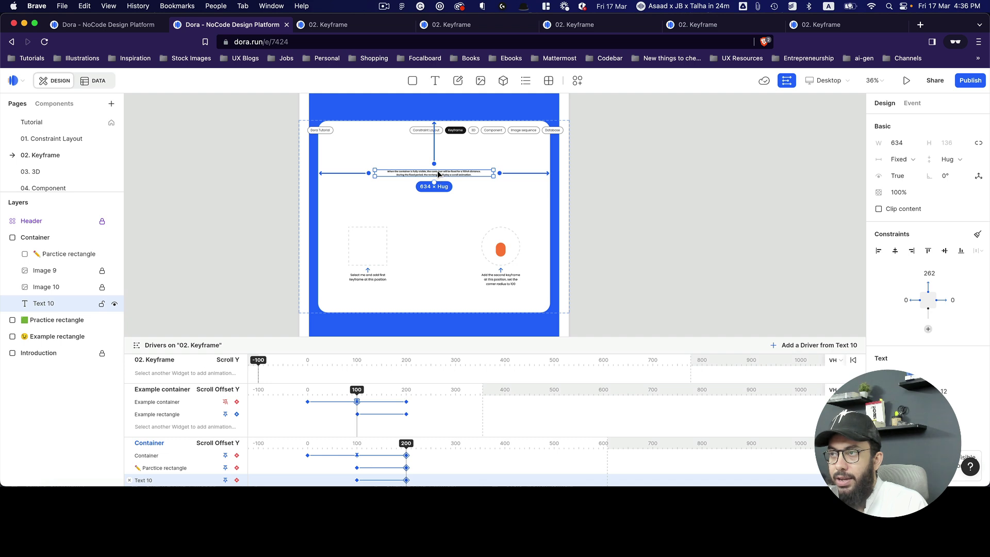
drag(438, 172, 434, 299)
Preview the page and scroll through section 2 in both directions to examine how the text and practice rectangle animate together
click(906, 80)
click(203, 27)
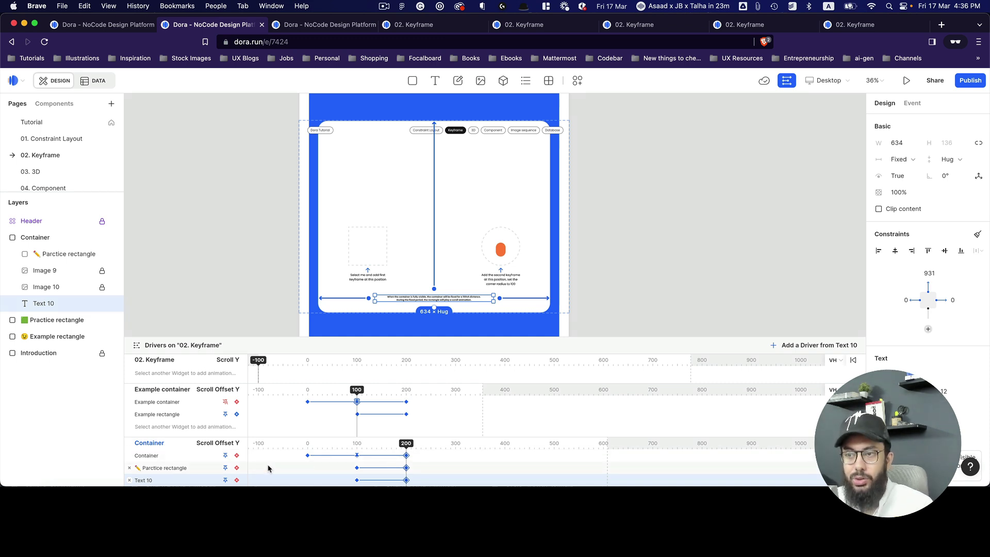
key(super+p)
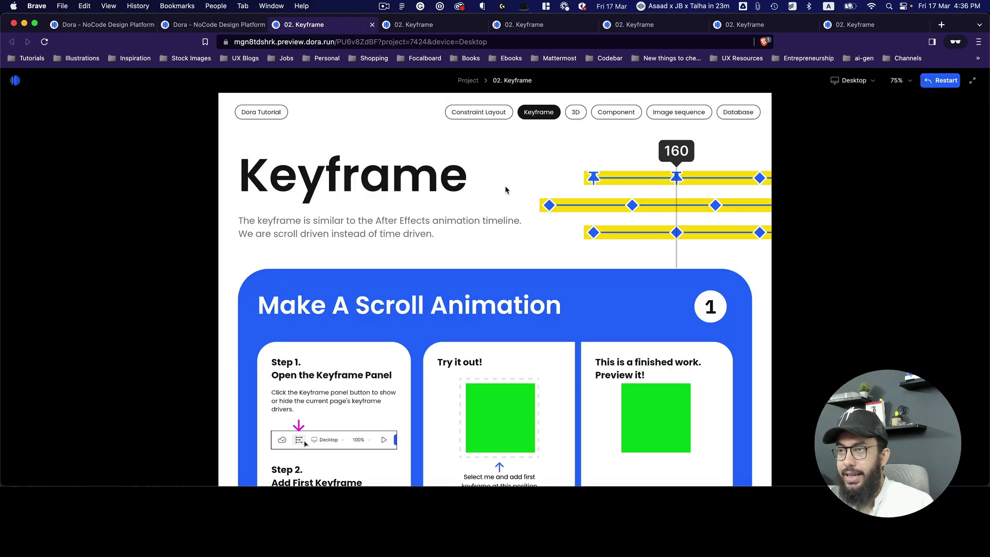
scroll(505, 188, down, 10)
scroll(504, 184, down, 10)
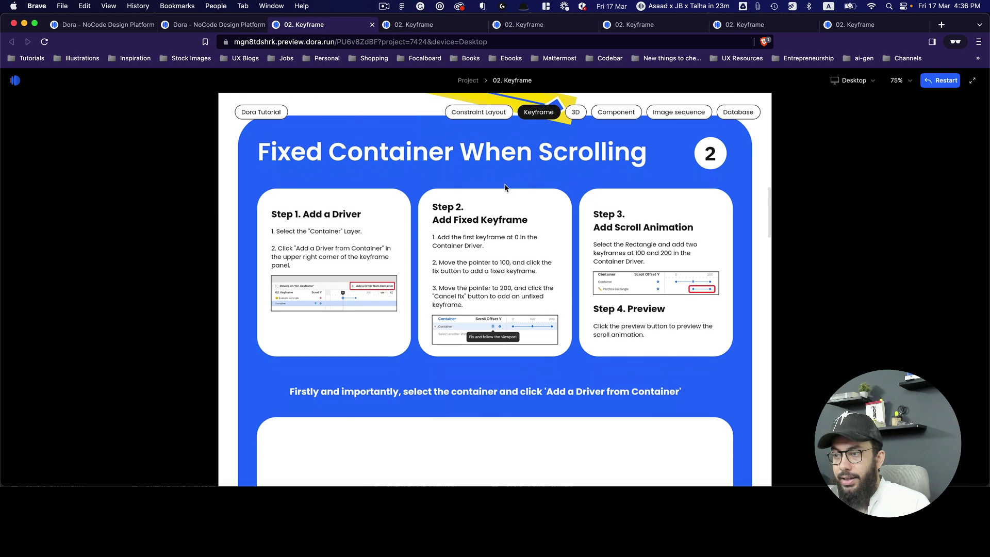
scroll(504, 183, down, 10)
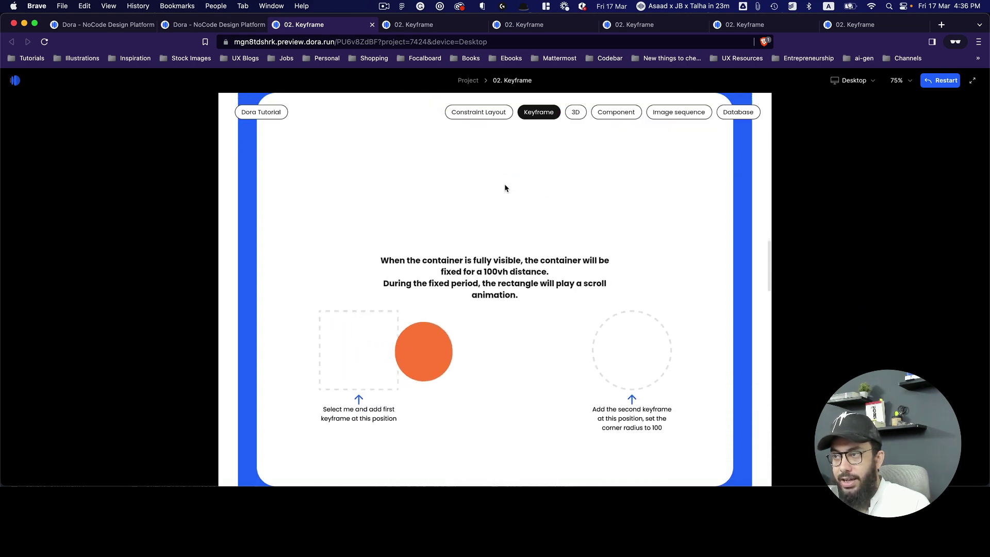
scroll(502, 433, down, 5)
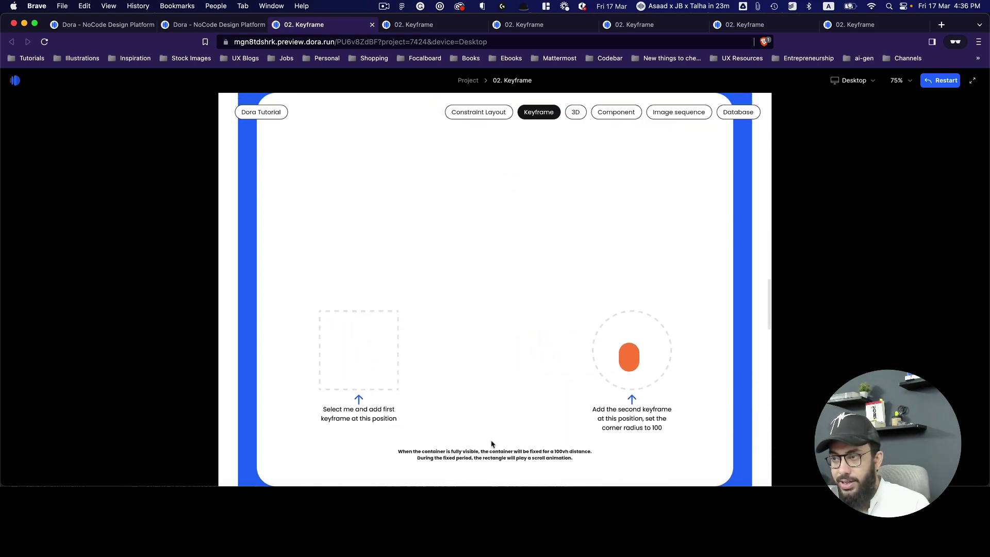
scroll(503, 439, up, 5)
scroll(505, 412, up, 5)
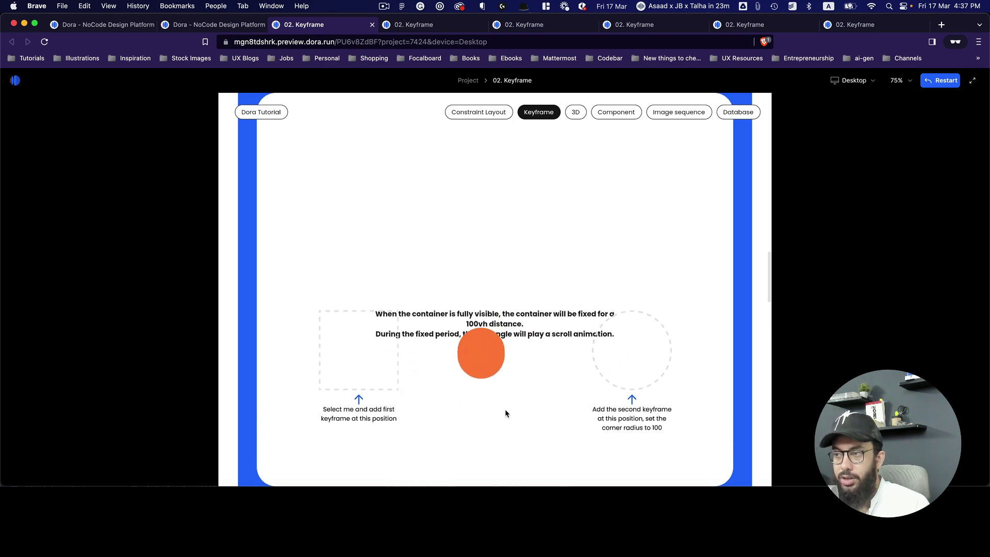
scroll(505, 412, up, 10)
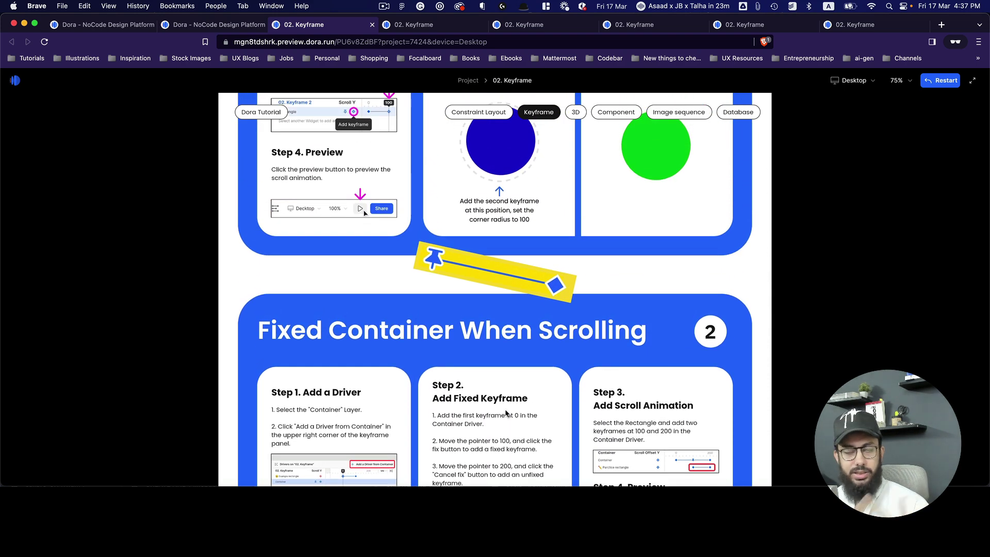
scroll(505, 412, up, 15)
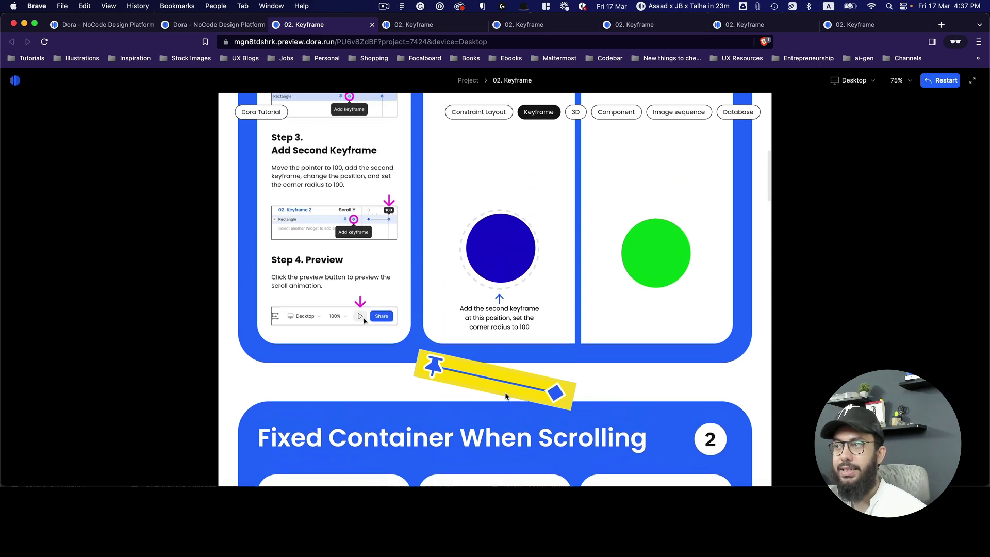